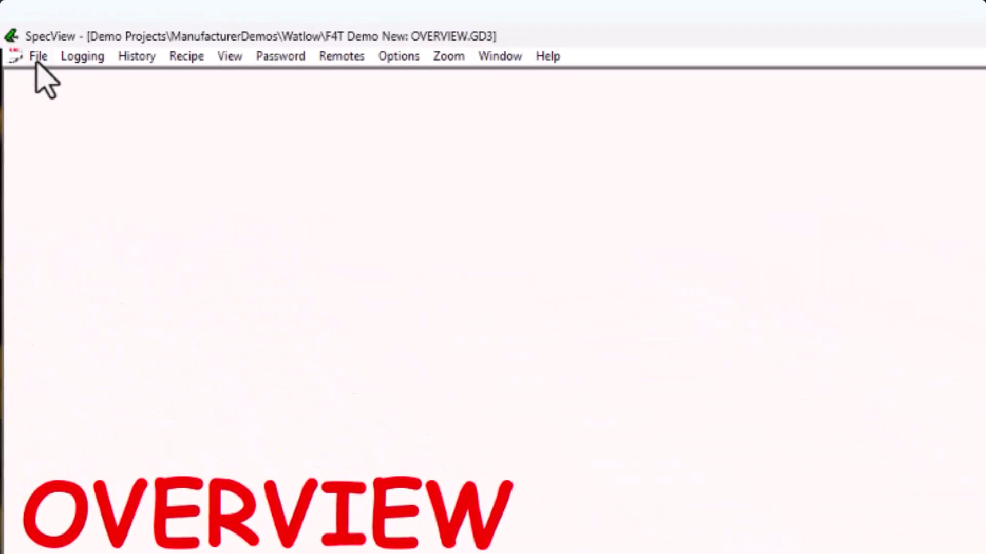
# Step: Restart the program to reach the project list and choose AdditionalWatlowF4T-Demo.sva as the archive to restore
pyautogui.click(15, 22)
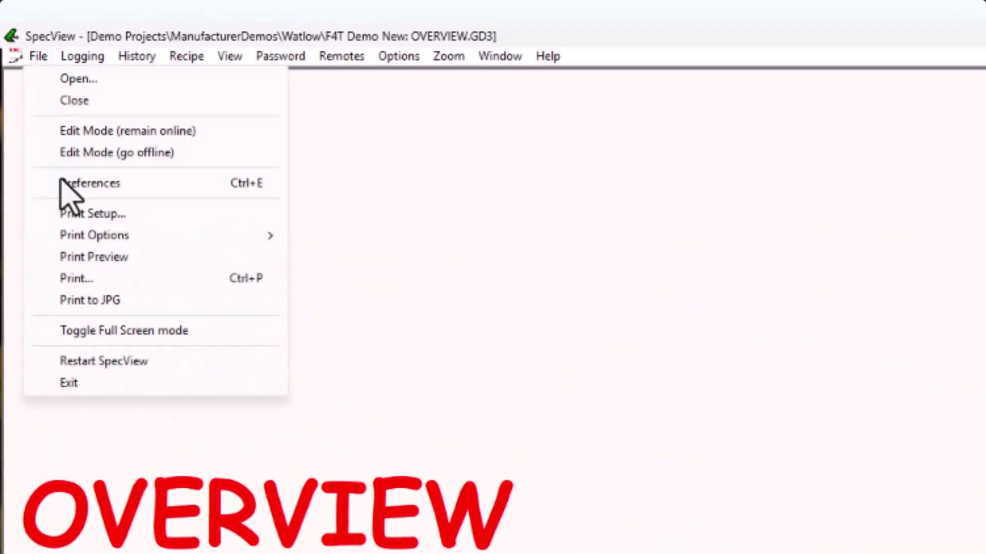
pyautogui.click(161, 362)
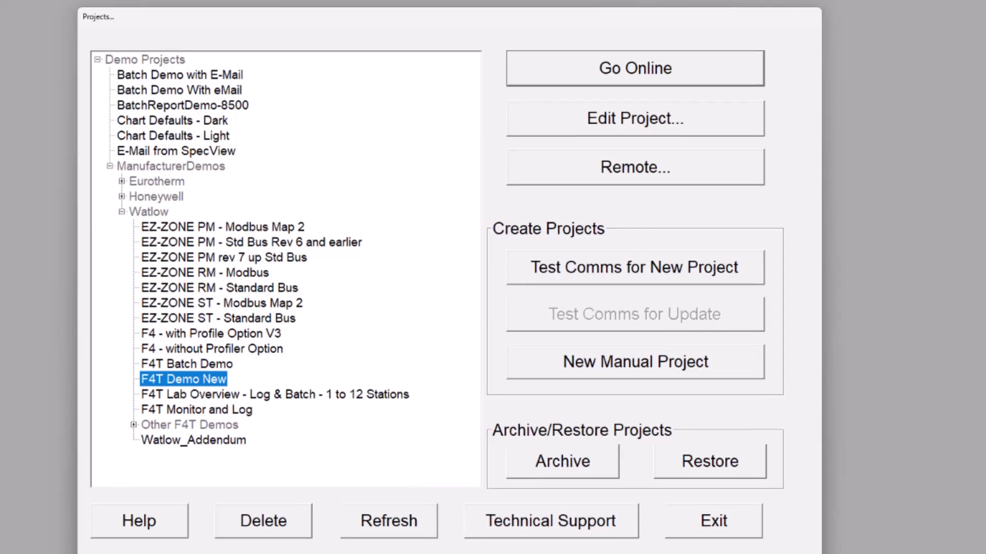
pyautogui.click(714, 461)
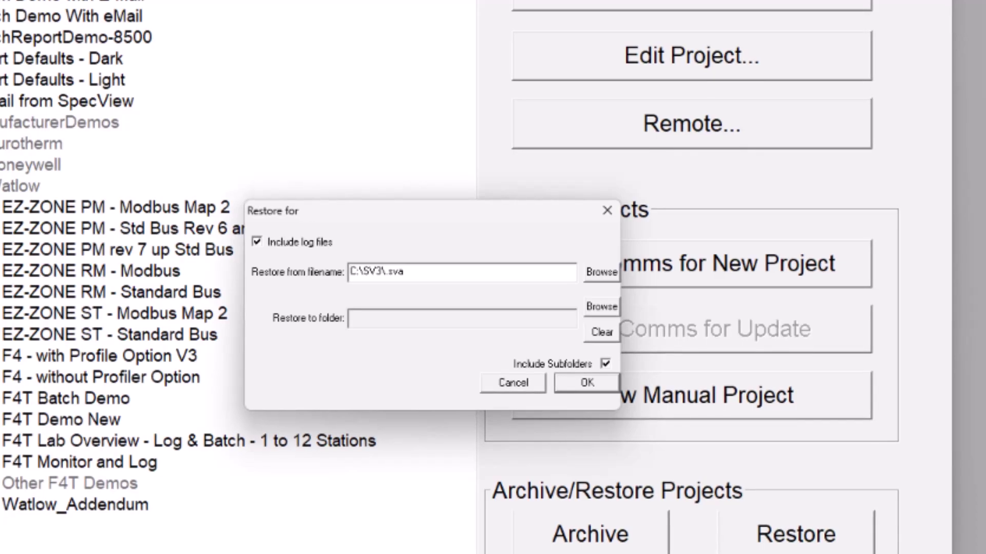
pyautogui.click(600, 272)
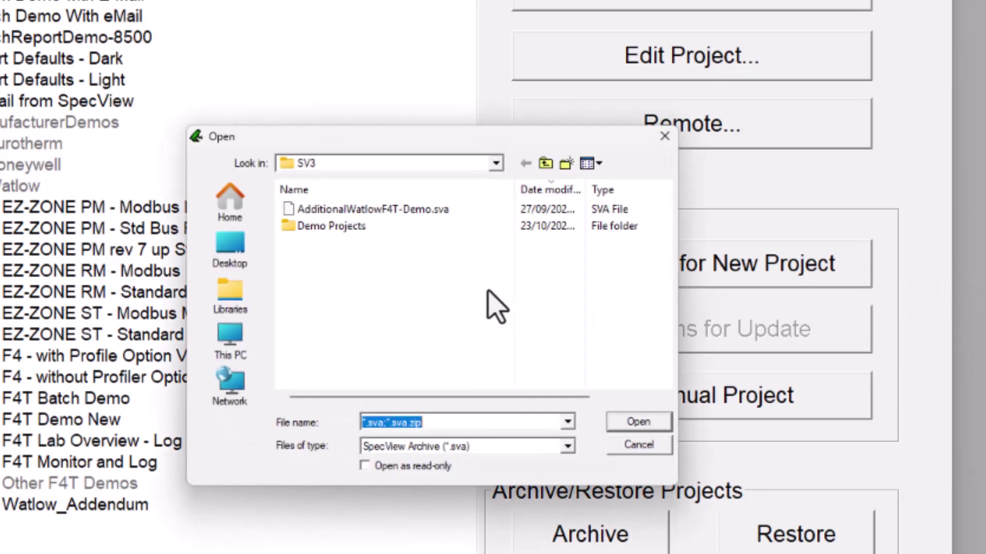
pyautogui.click(366, 210)
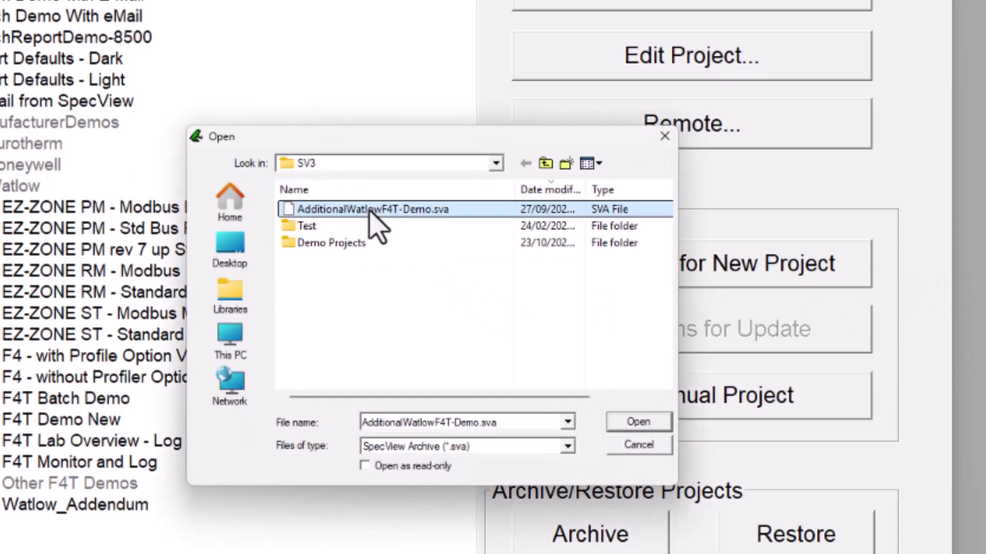
pyautogui.click(639, 424)
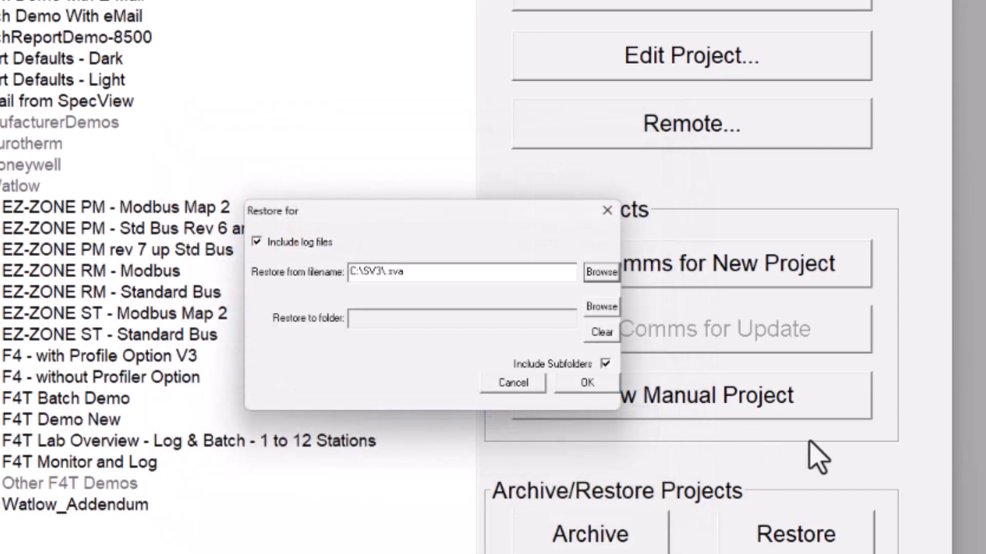
# Step: Restore the archive with log files and subfolders as a new project named AdditionalWatlow-F4T Demo
pyautogui.click(587, 383)
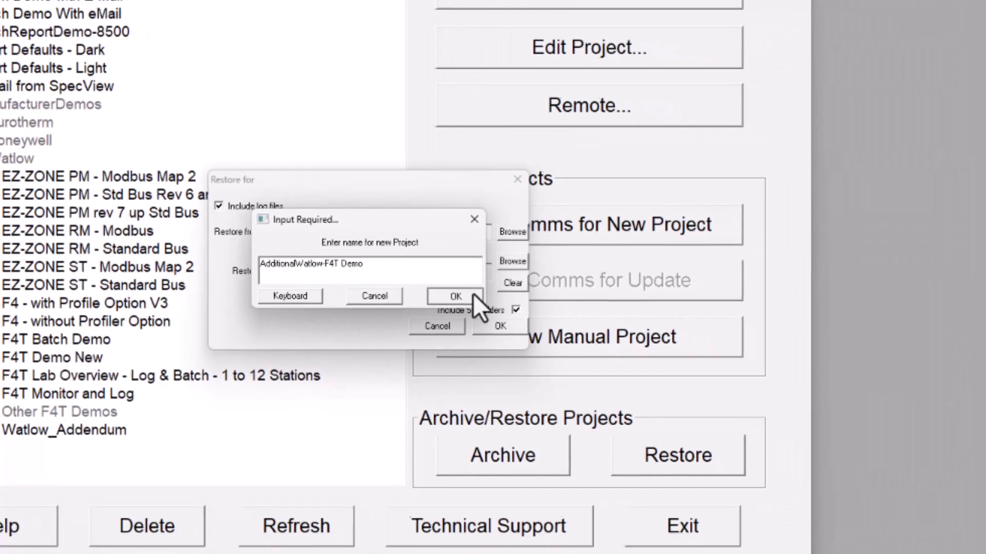
pyautogui.click(536, 350)
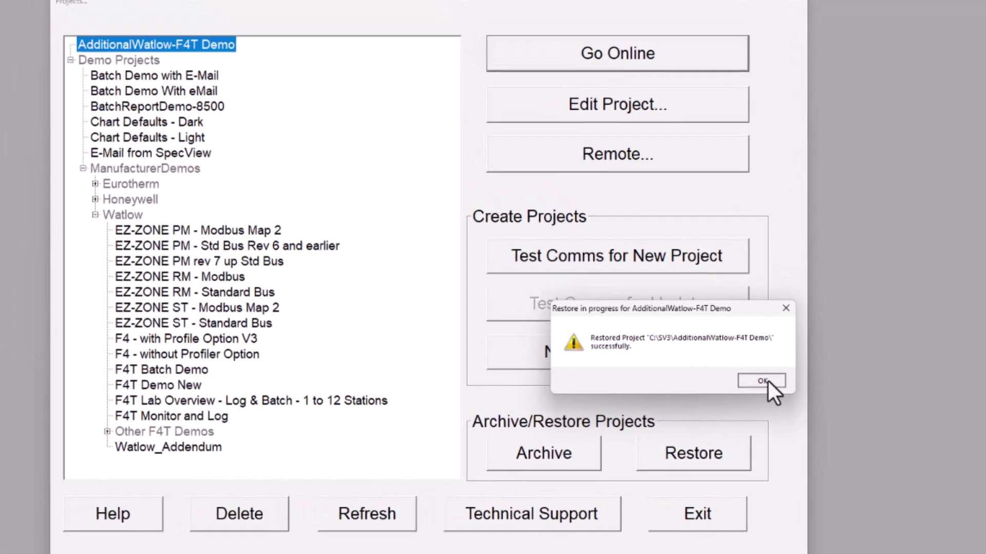
pyautogui.click(732, 358)
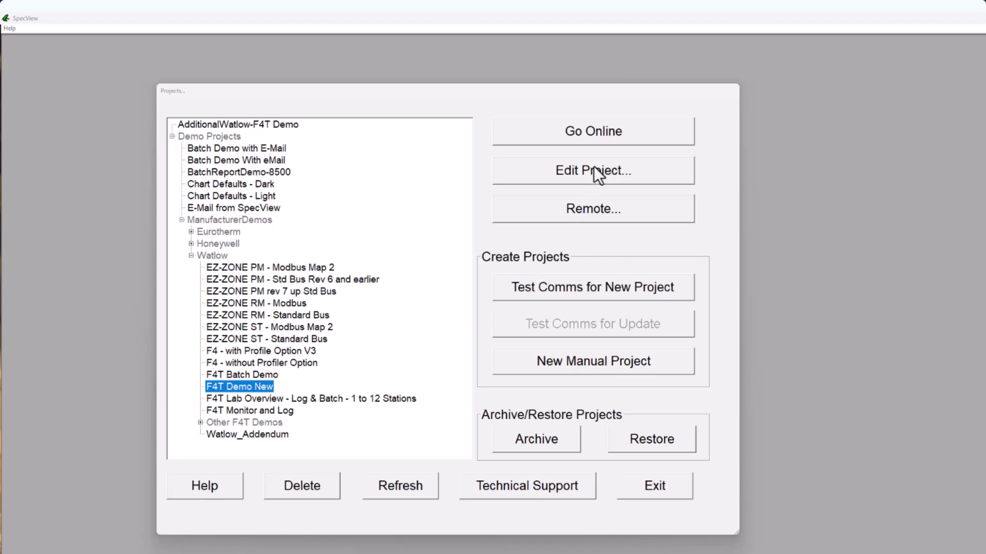
# Step: Go online with the F4T Demo New project, and switch it to offline edit mode
pyautogui.click(600, 134)
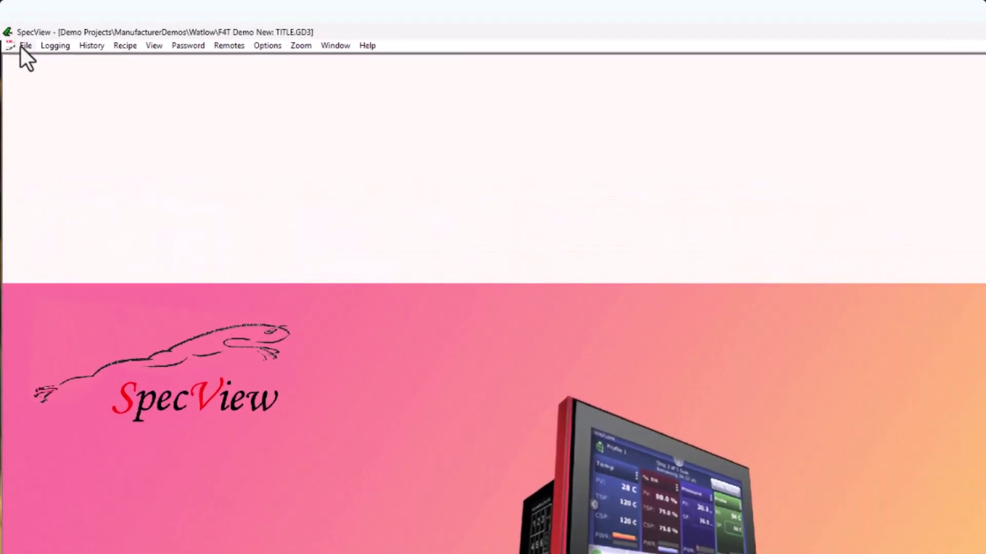
pyautogui.click(13, 27)
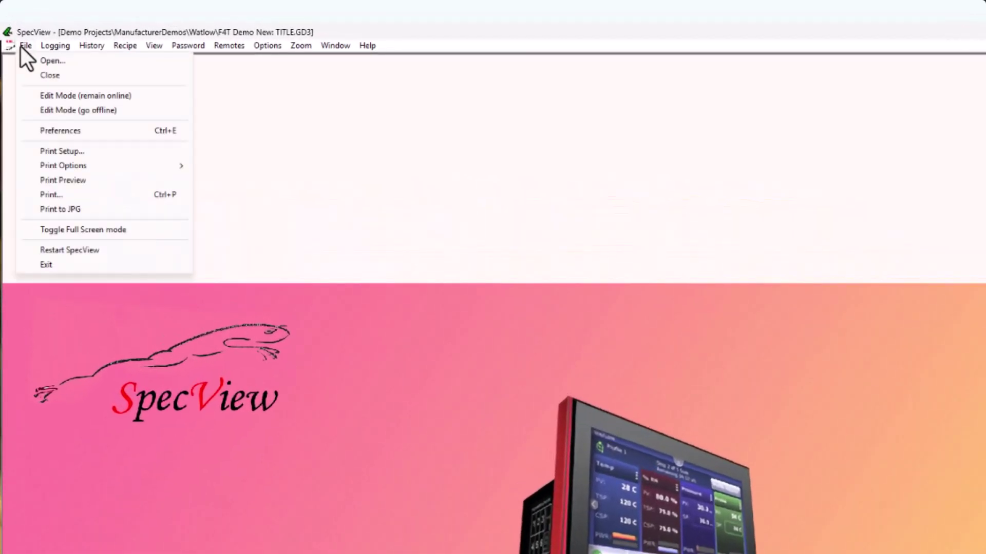
pyautogui.click(130, 113)
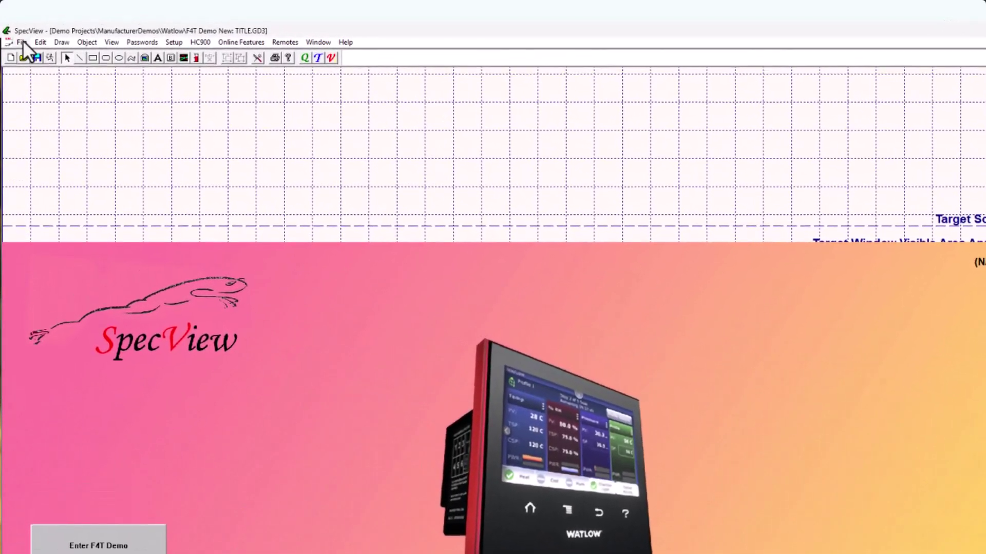
# Step: Start a project import and choose CONFIG.CF3 from the AdditionalWatlow-F4T Demo folder in SV3 as its source
pyautogui.click(15, 29)
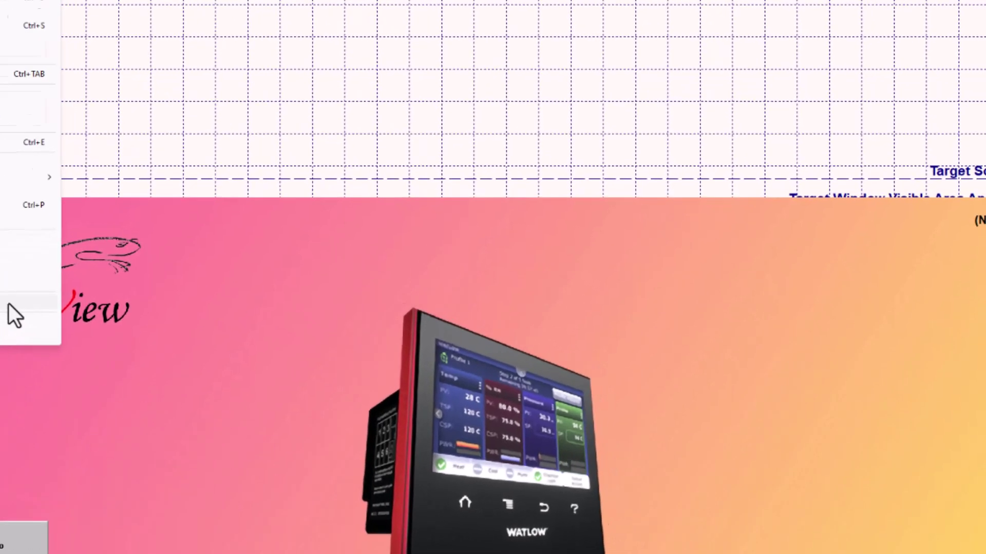
pyautogui.click(132, 333)
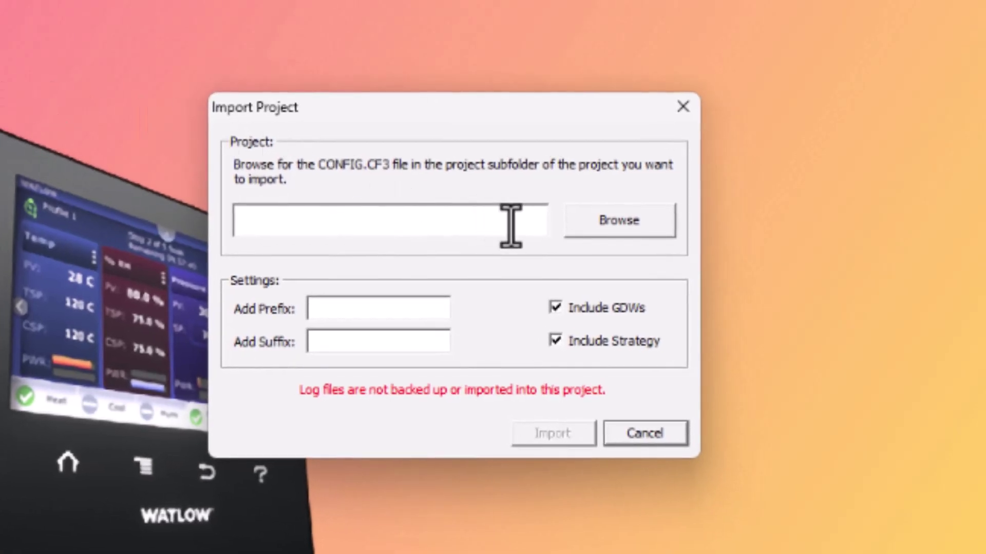
pyautogui.click(624, 223)
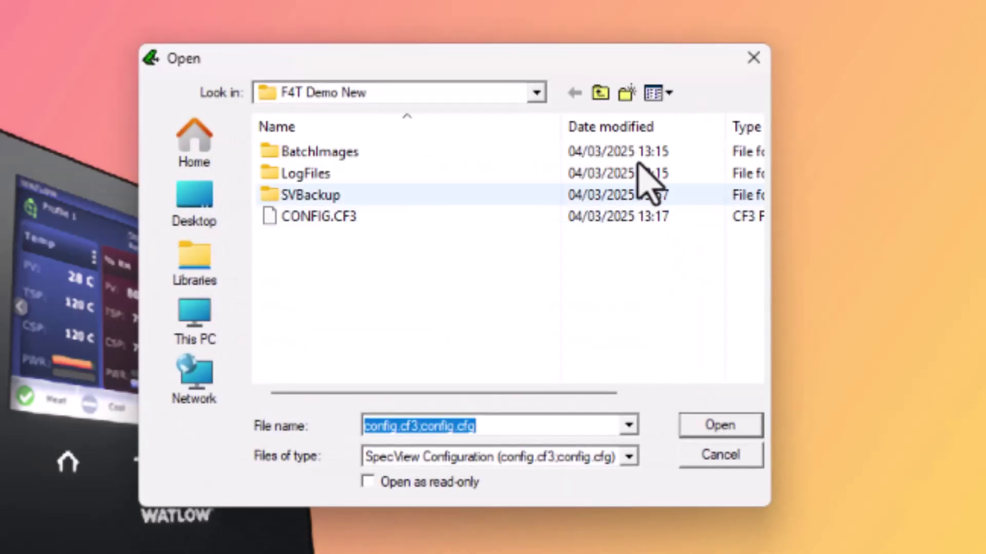
pyautogui.click(599, 94)
pyautogui.click(600, 94)
pyautogui.click(599, 94)
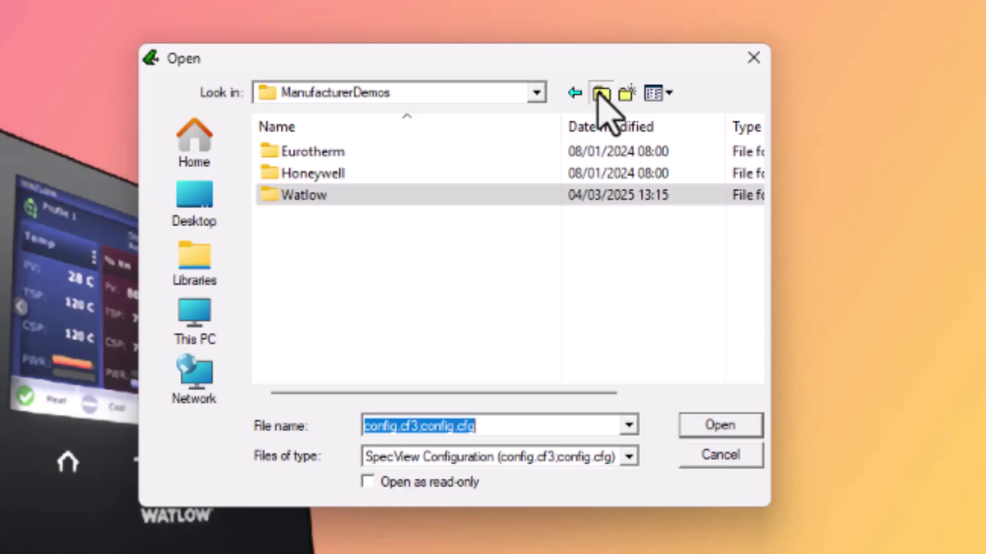
pyautogui.click(599, 94)
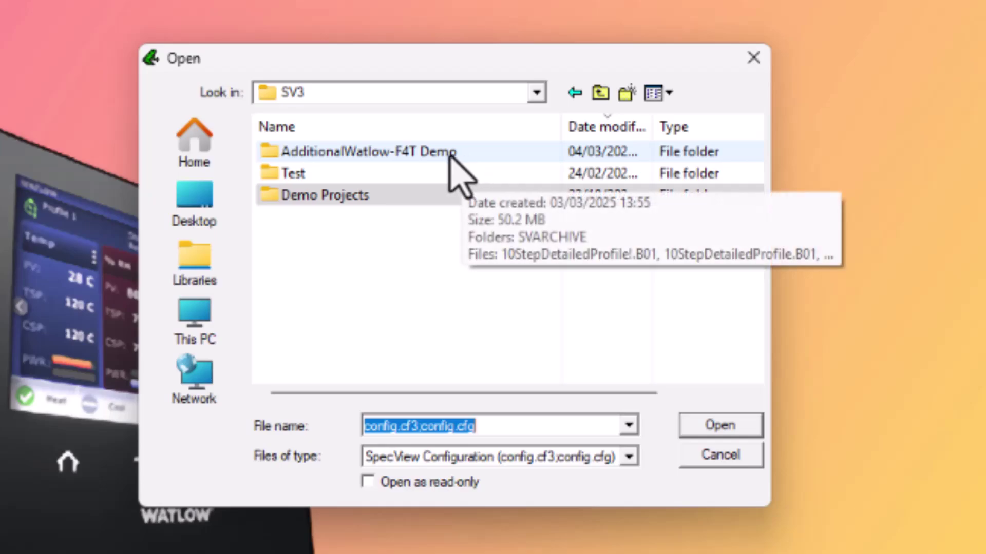
pyautogui.doubleClick(426, 152)
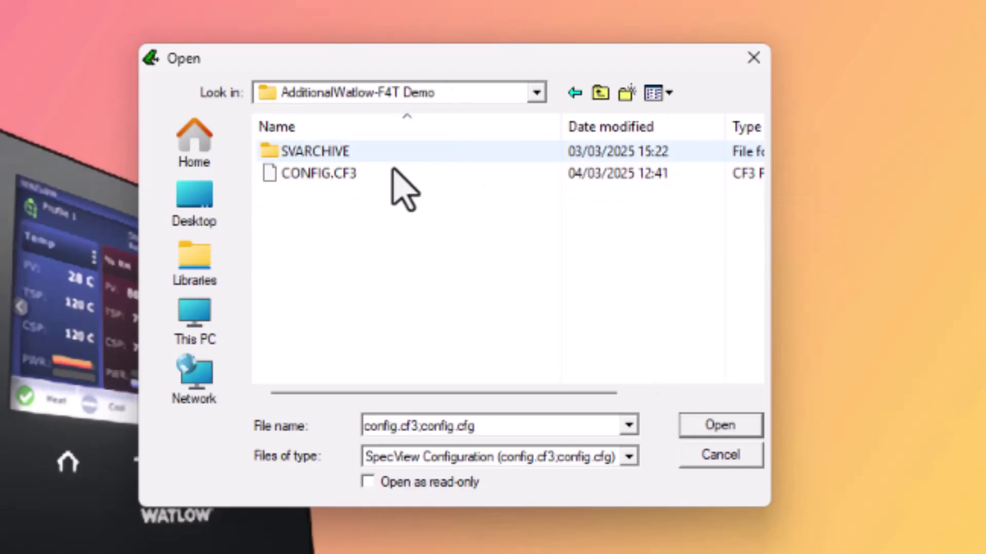
pyautogui.click(350, 177)
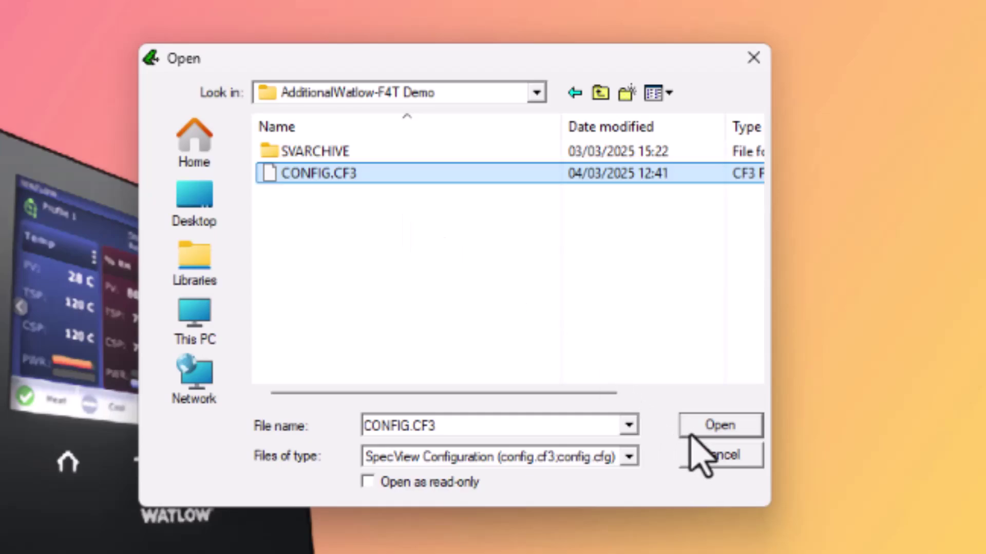
pyautogui.click(705, 430)
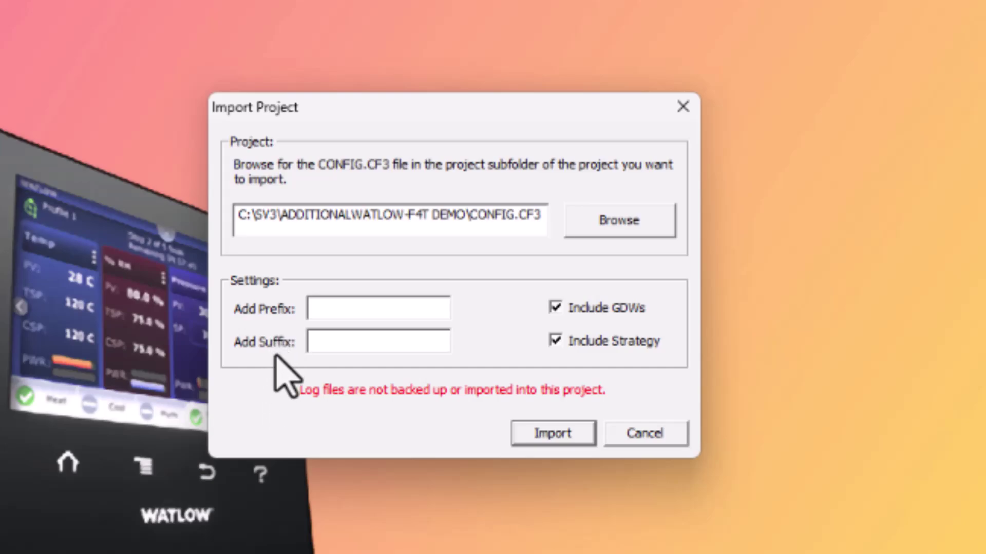
# Step: Set the import prefix to Import1-, leave the suffix empty, and import the project with GDWs and strategy included
pyautogui.click(392, 308)
pyautogui.press('Tab')
pyautogui.write('1')
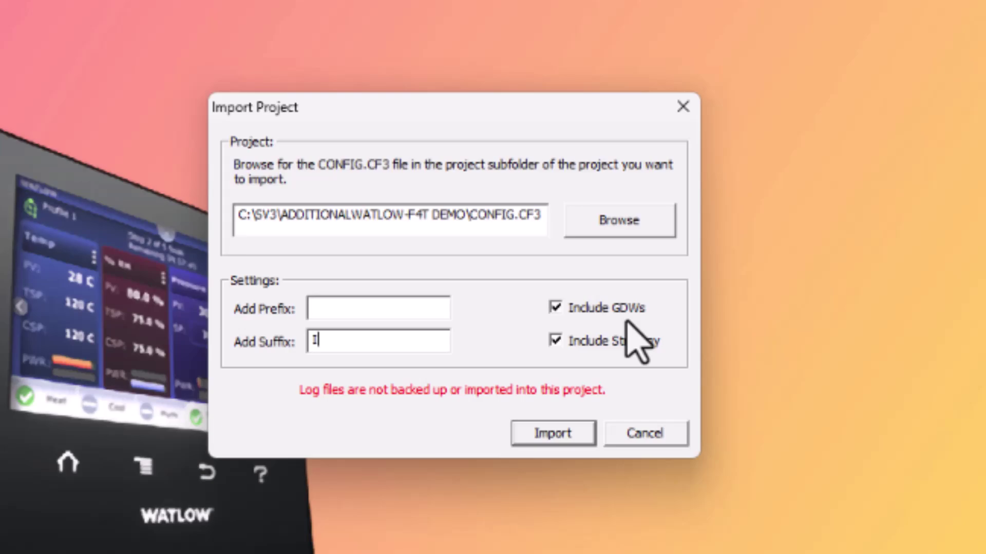
pyautogui.click(397, 316)
pyautogui.write('Import')
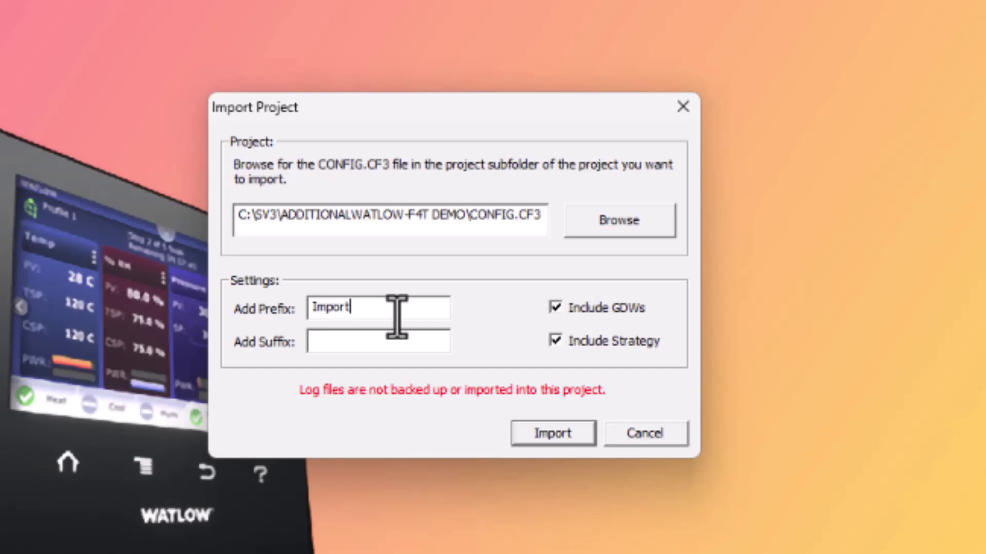
pyautogui.write('1-')
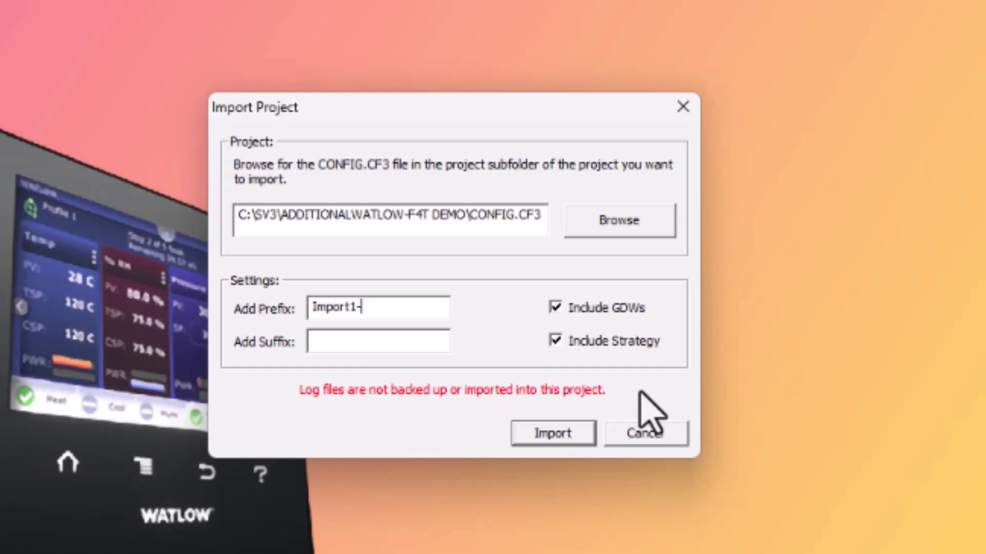
pyautogui.click(558, 433)
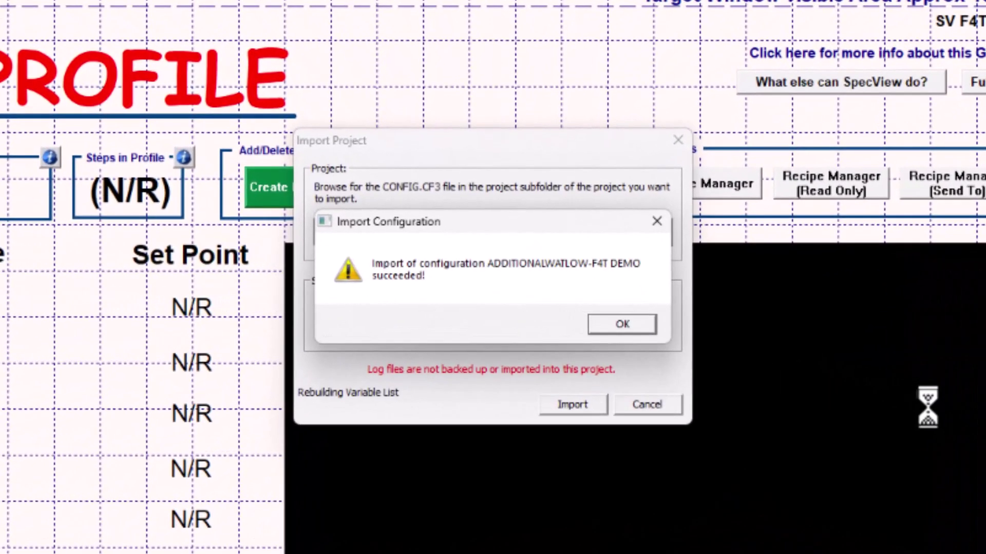
pyautogui.click(621, 325)
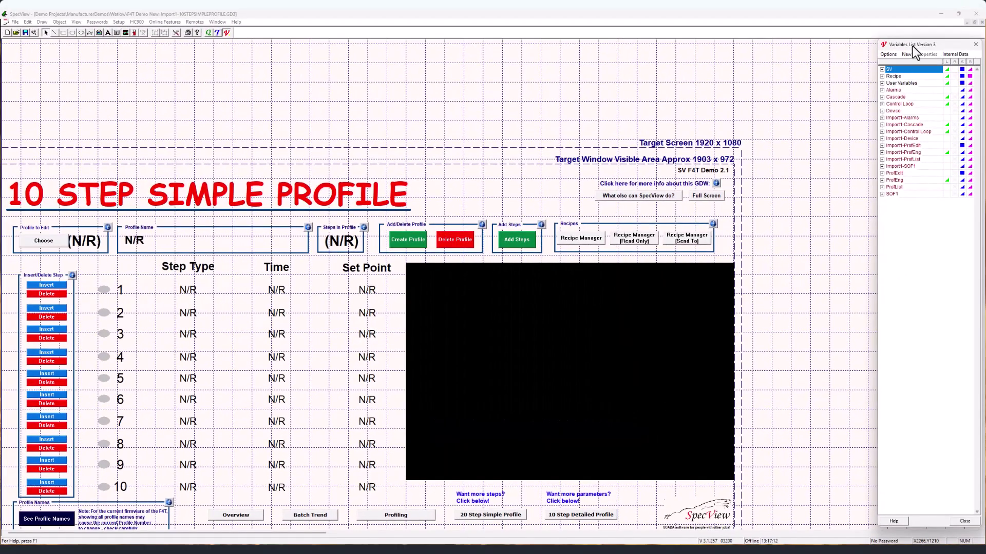
# Step: Move and widen the Variables List, and compare the original device entries with the imported Import1- entries
pyautogui.moveTo(935, 34); pyautogui.dragTo(697, 62)
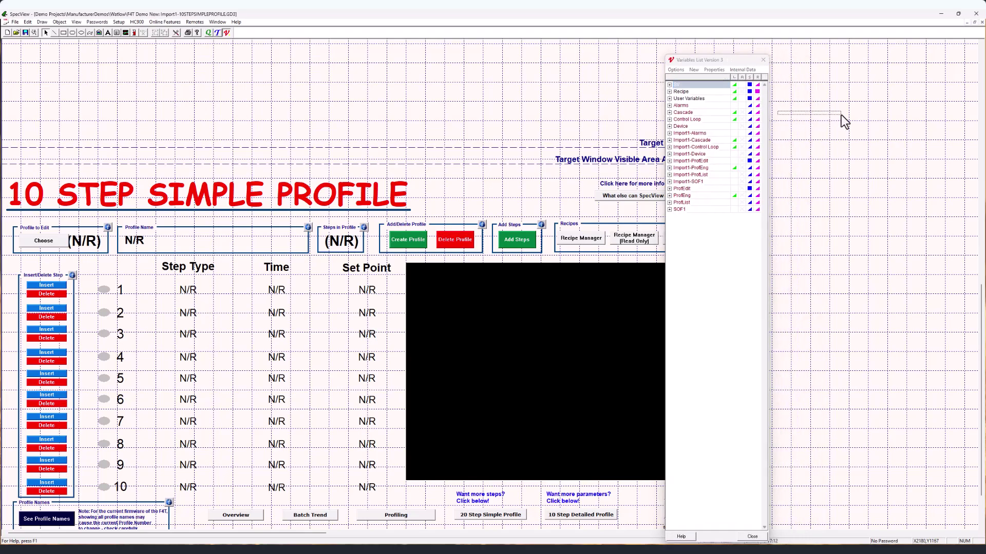
pyautogui.moveTo(769, 117); pyautogui.dragTo(868, 118)
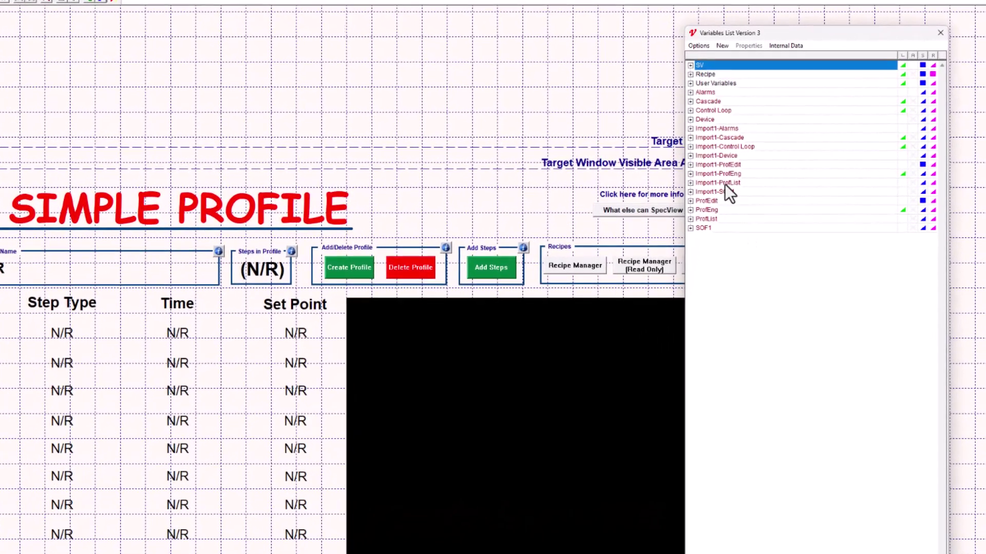
pyautogui.click(711, 92)
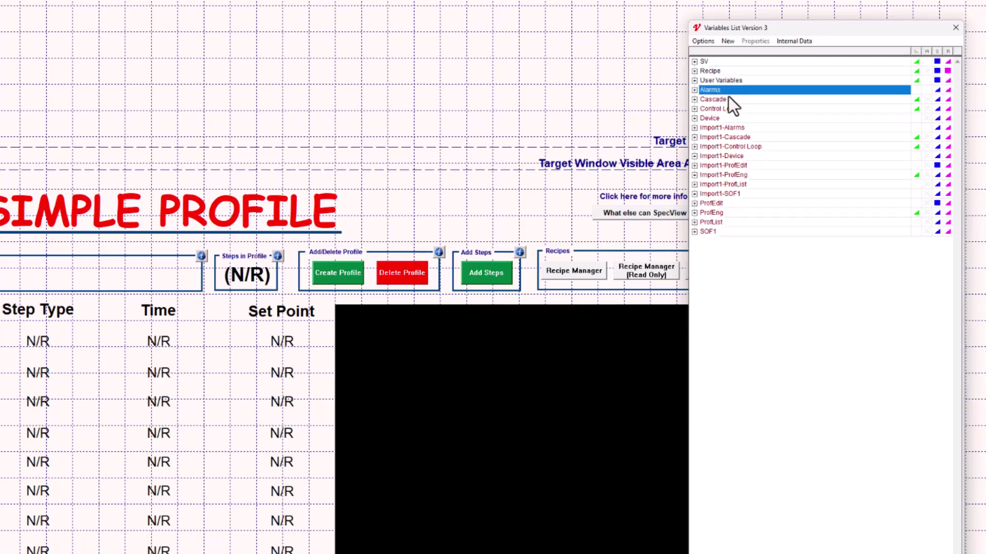
pyautogui.click(722, 100)
pyautogui.click(730, 109)
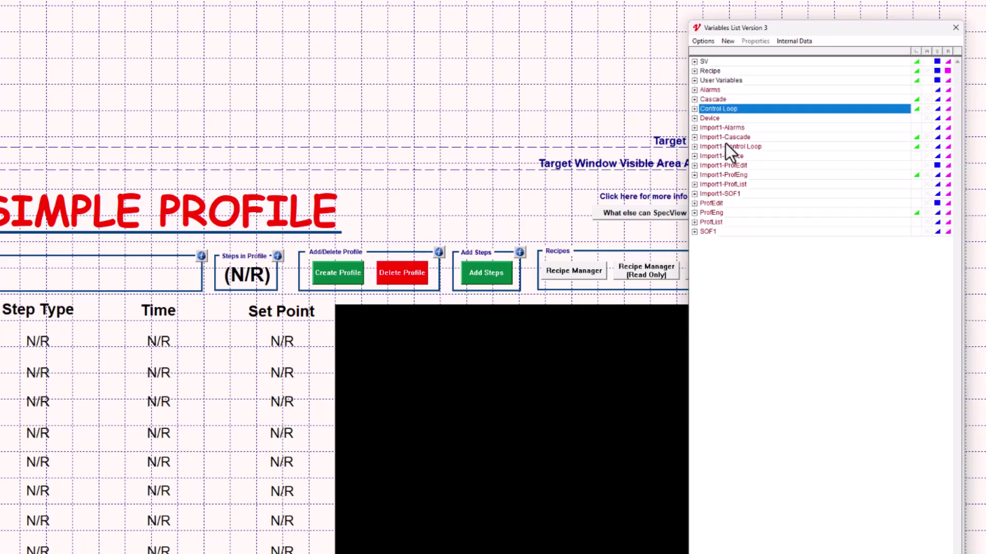
pyautogui.click(721, 129)
pyautogui.click(731, 137)
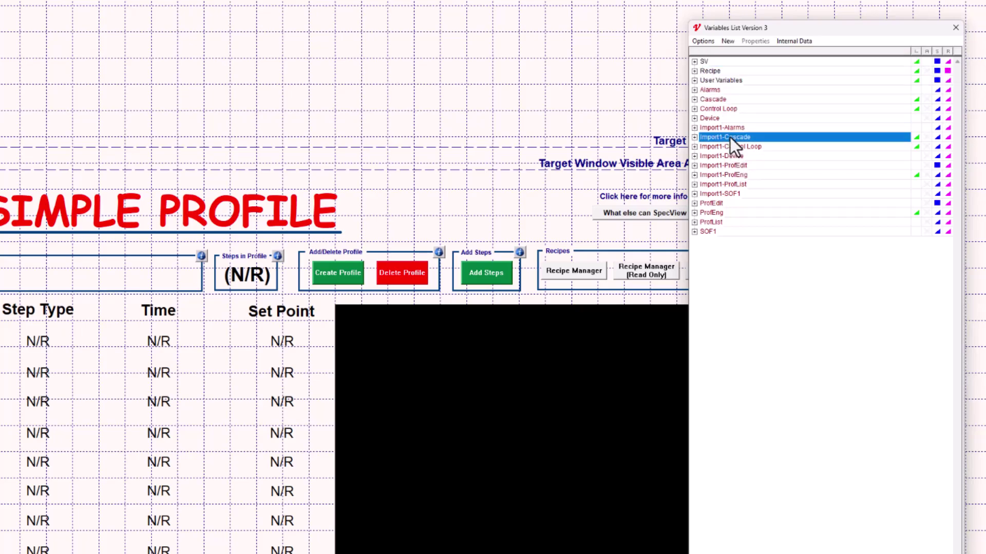
pyautogui.click(736, 149)
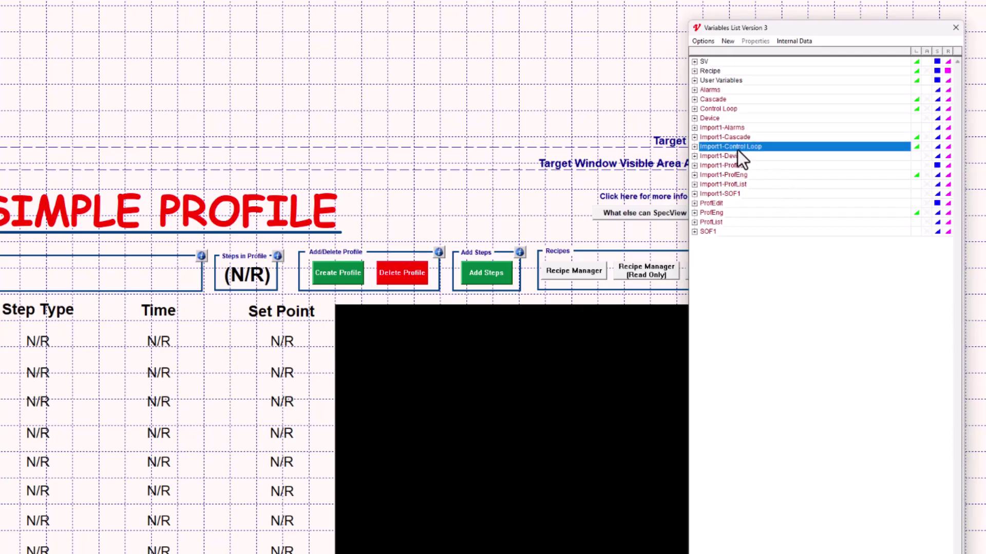
pyautogui.click(733, 156)
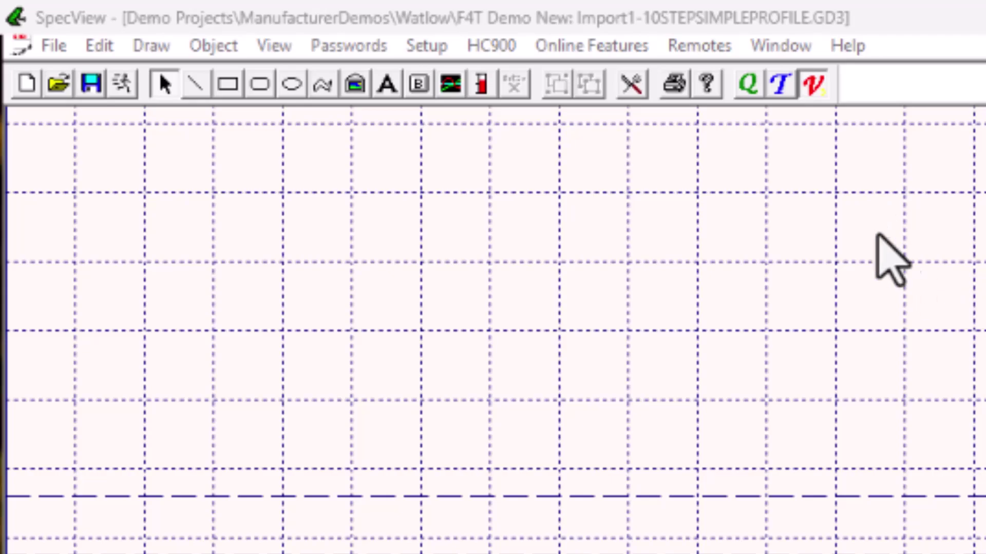
# Step: Review the Import1- events in the Strategy Controller, including the actions of Import1-002 and Import1-004, and close the setup
pyautogui.click(427, 51)
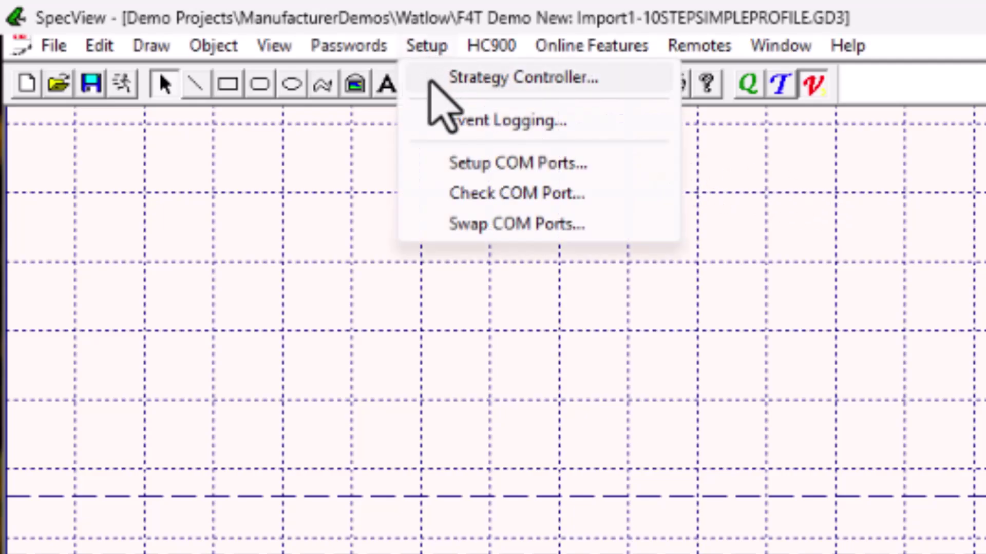
pyautogui.click(432, 80)
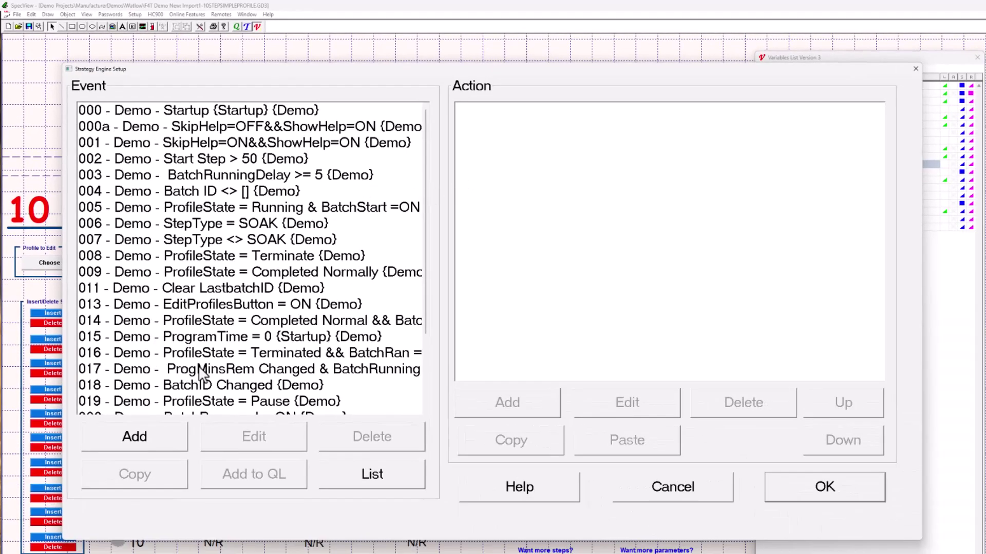
pyautogui.scroll(-8, 302, 283)
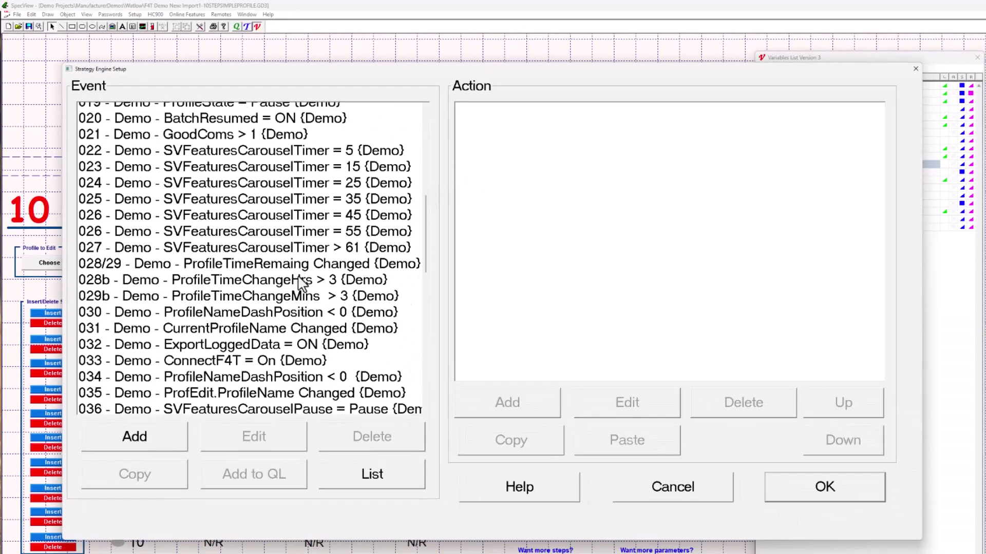
pyautogui.scroll(-4, 301, 277)
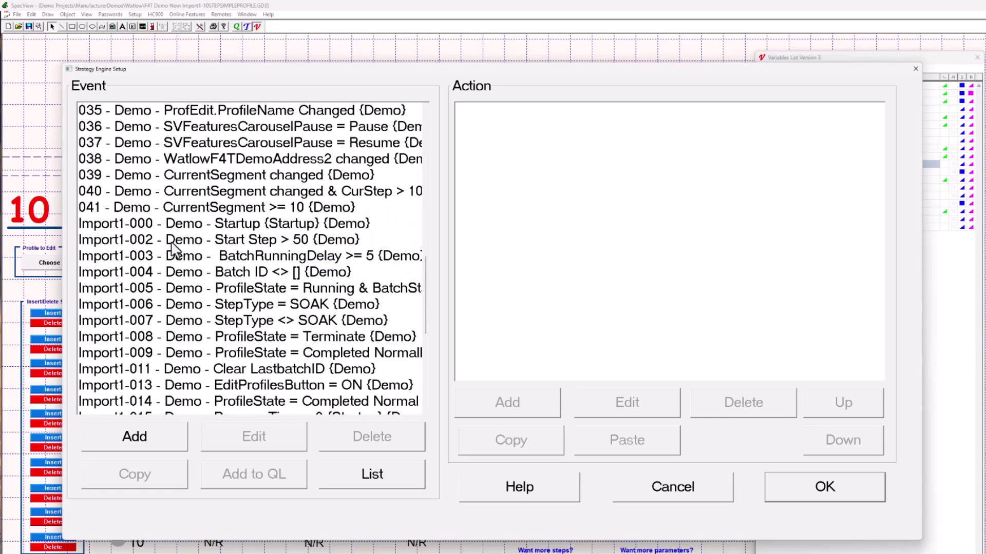
pyautogui.click(99, 228)
pyautogui.click(100, 240)
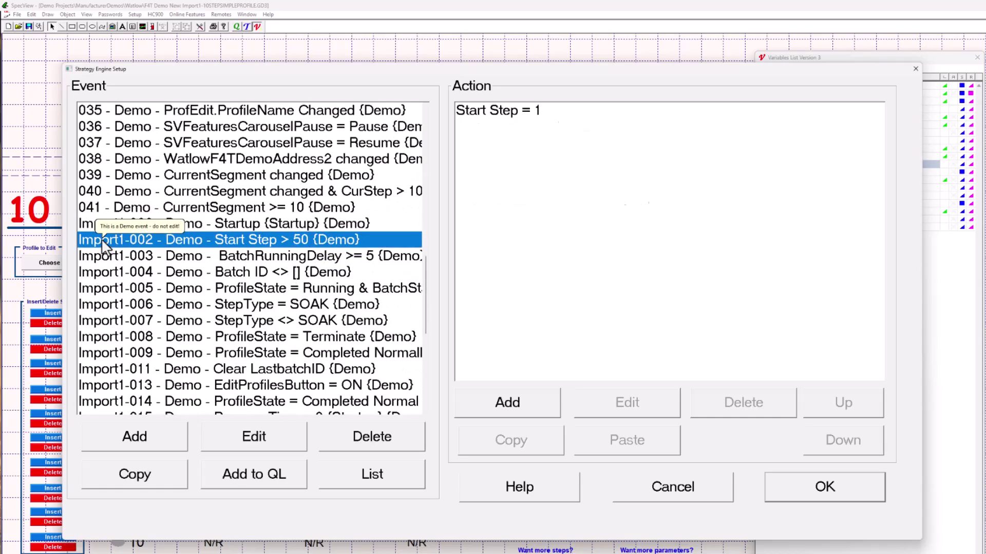
pyautogui.click(174, 258)
pyautogui.click(211, 276)
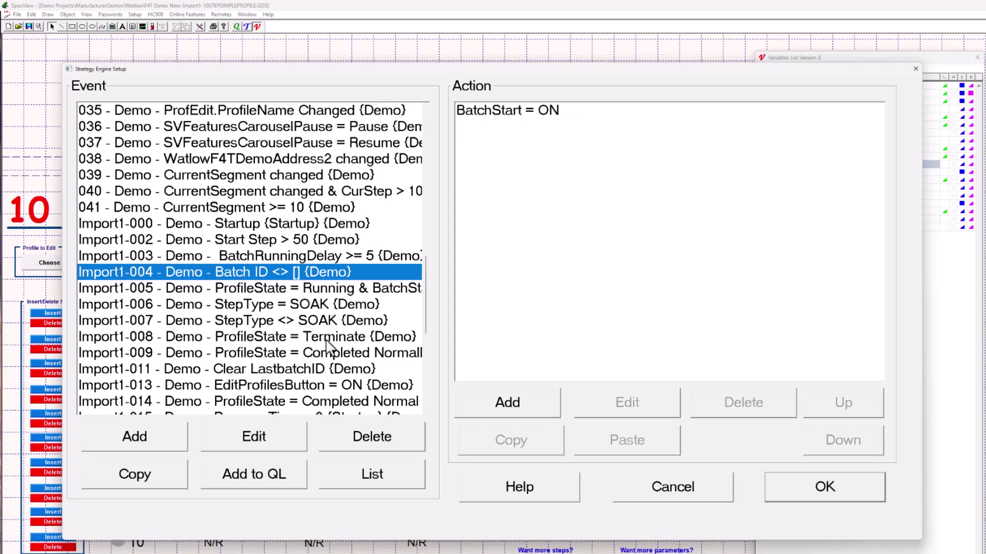
pyautogui.click(859, 496)
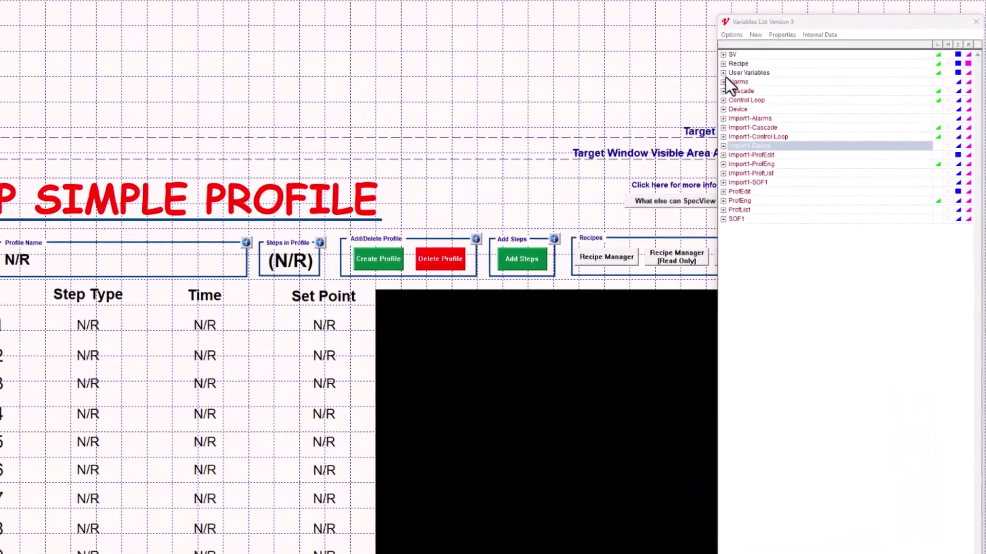
# Step: Compare the original and Import1- text variables under User Variables, and collapse the Text group again
pyautogui.click(710, 62)
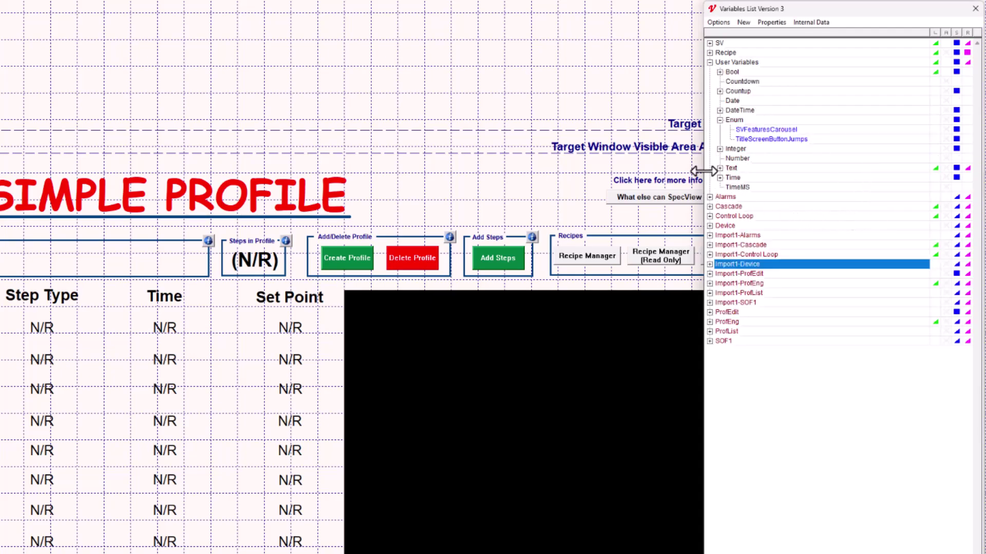
pyautogui.click(721, 168)
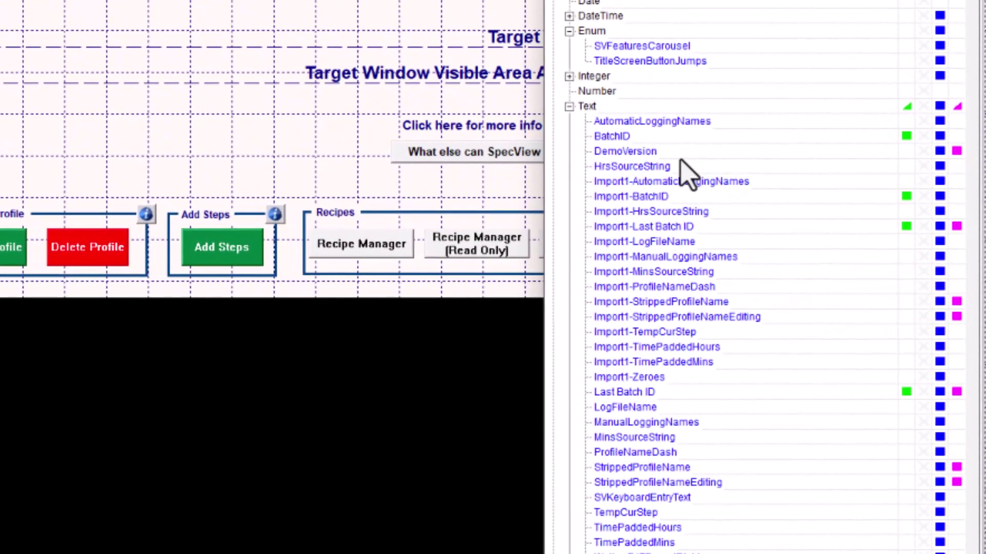
pyautogui.click(656, 121)
pyautogui.click(624, 136)
pyautogui.click(633, 151)
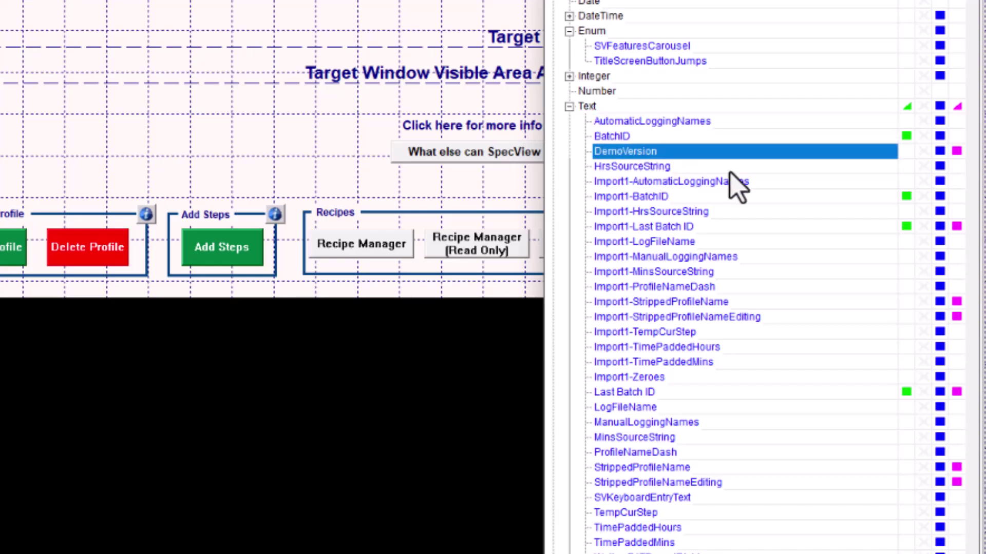
pyautogui.click(659, 167)
pyautogui.click(677, 183)
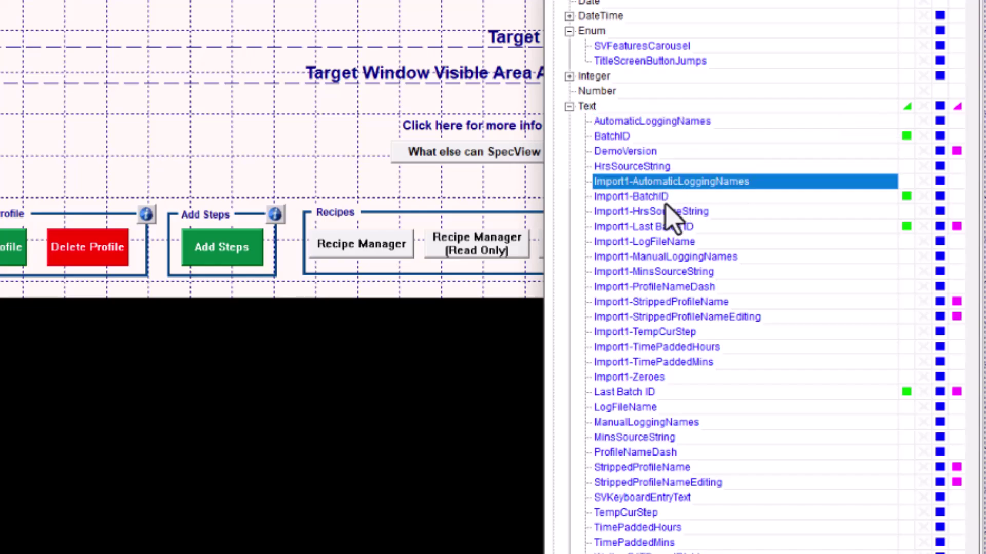
pyautogui.click(636, 198)
pyautogui.click(635, 212)
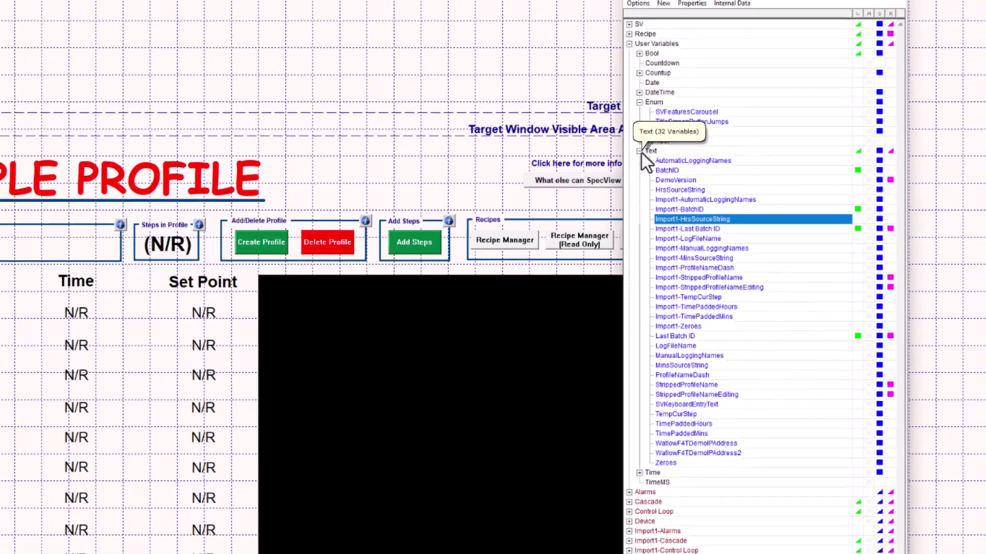
pyautogui.click(570, 106)
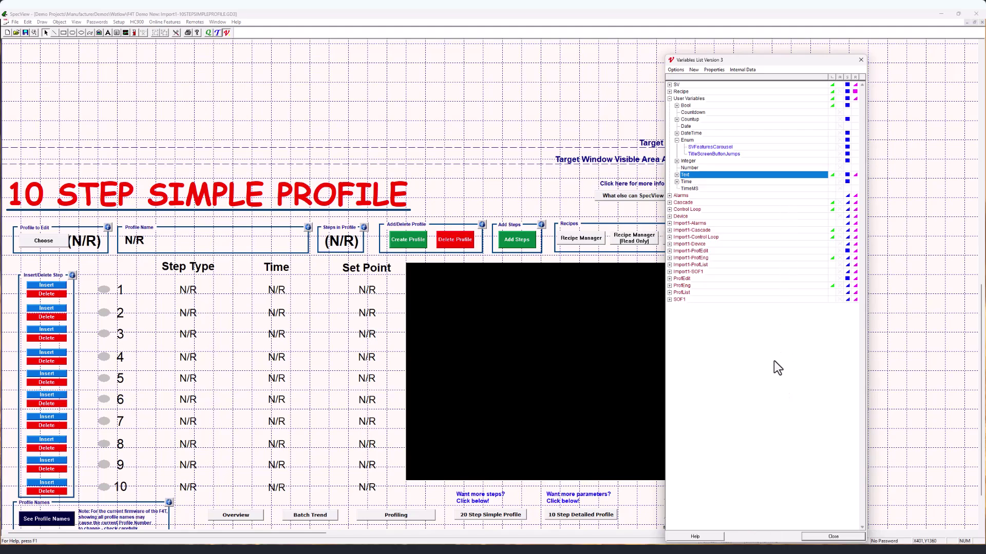
pyautogui.moveTo(774, 361)
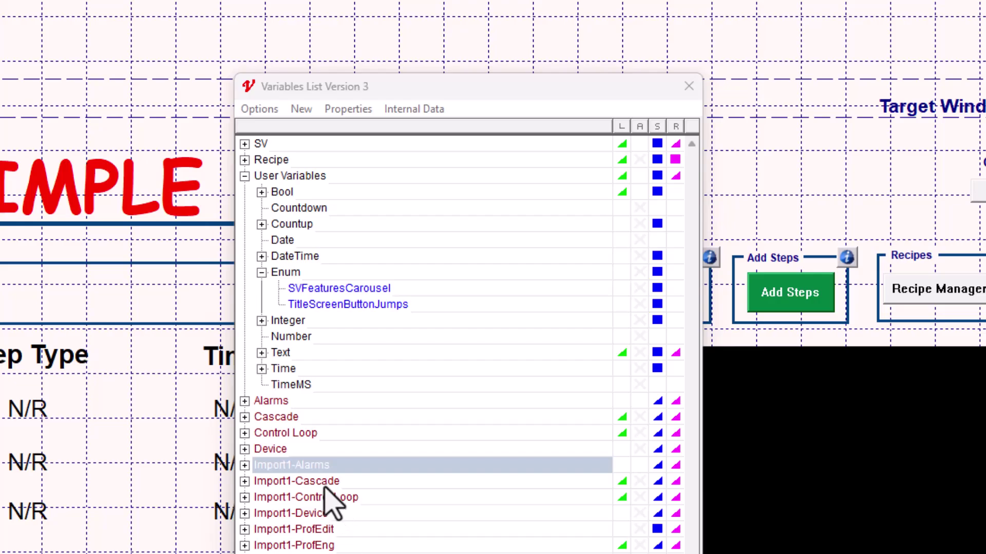
# Step: Check the TCP/IP address in the properties of the Import1-ProfEdit instrument, and save them without changes
pyautogui.click(324, 483)
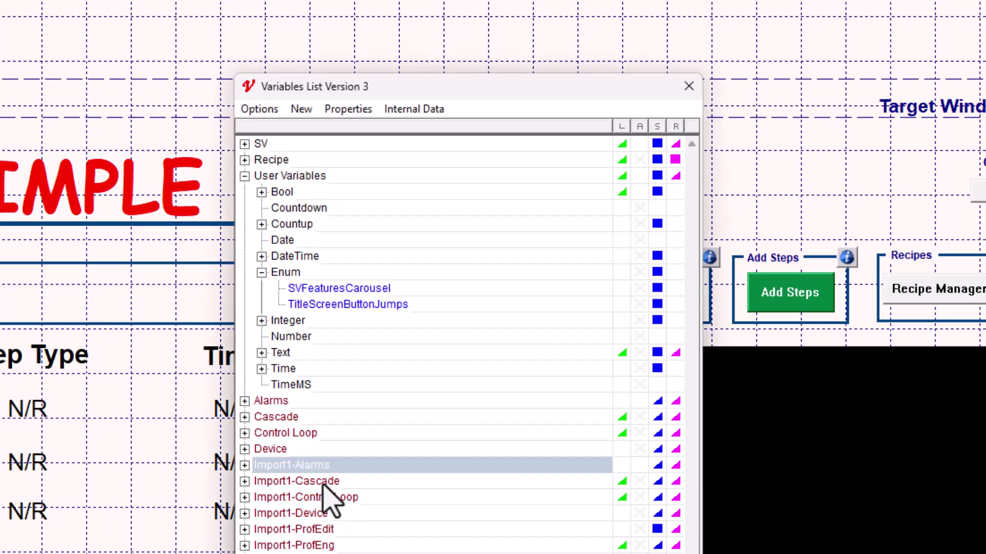
pyautogui.click(323, 498)
pyautogui.click(326, 514)
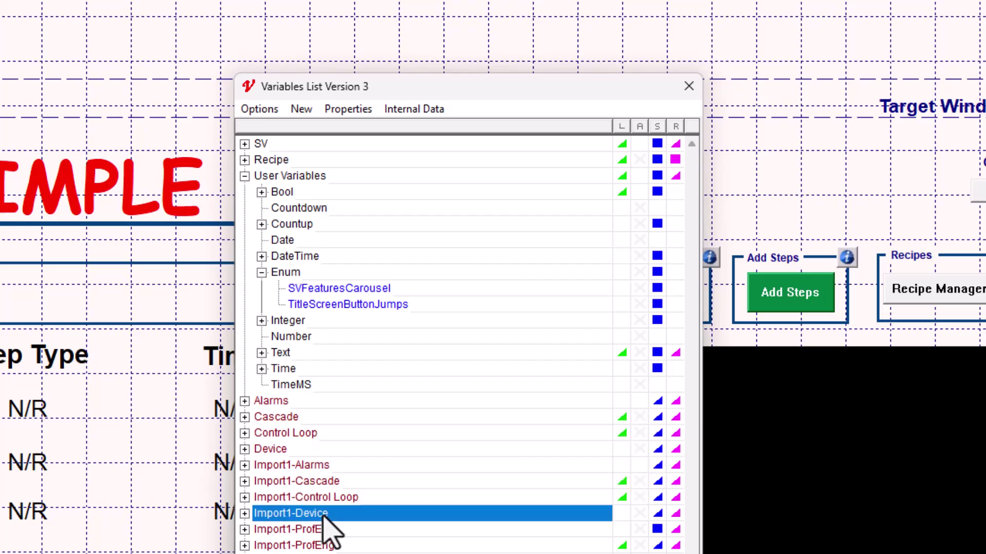
pyautogui.click(467, 528)
pyautogui.moveTo(468, 529)
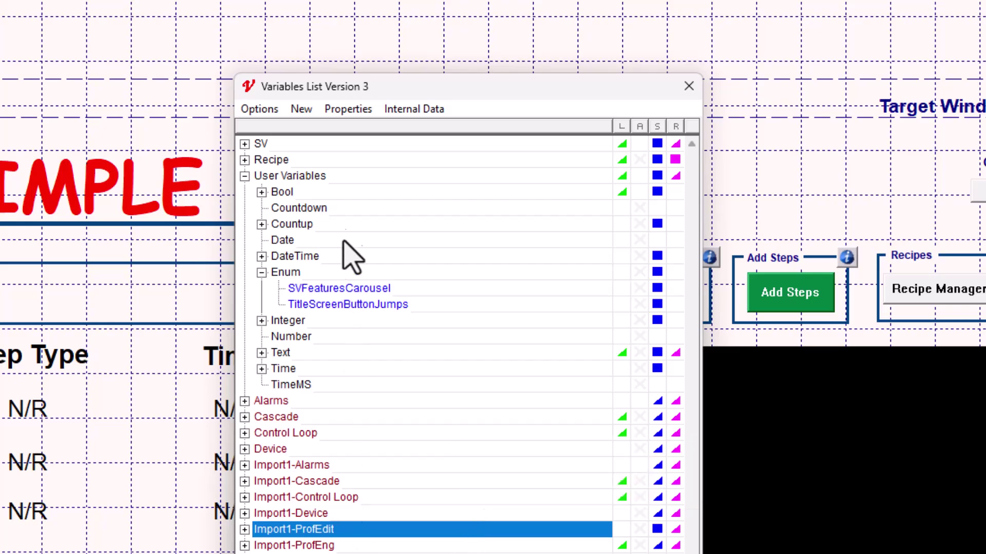
pyautogui.click(353, 111)
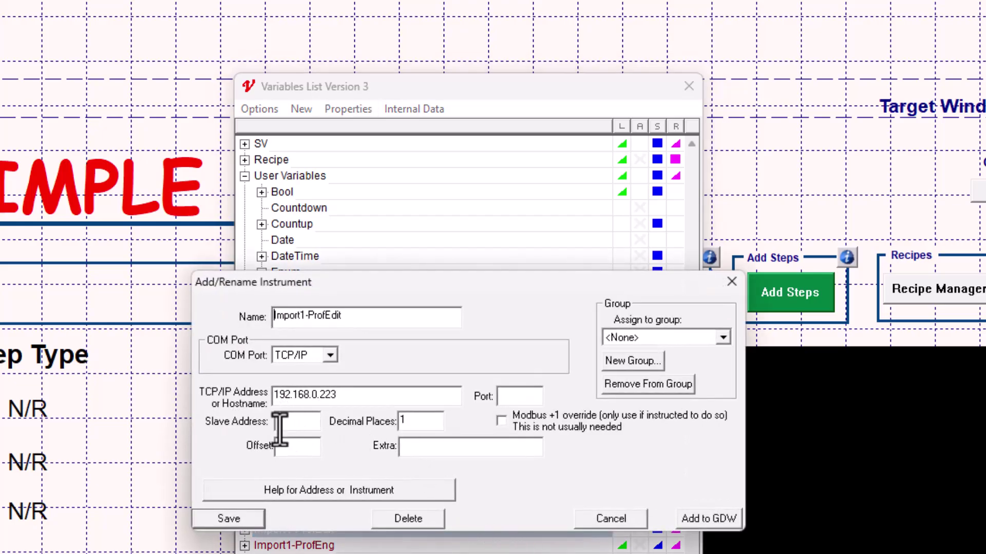
pyautogui.click(242, 520)
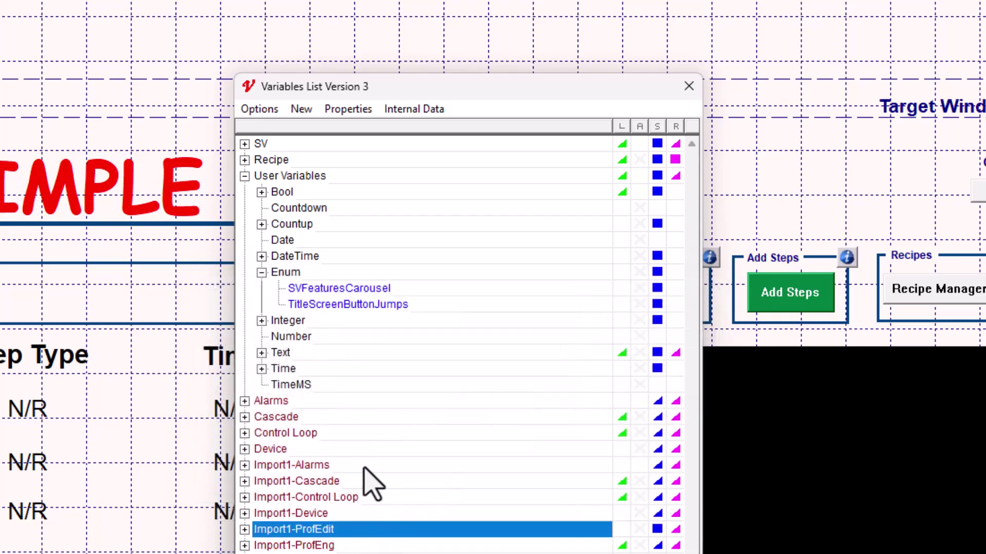
pyautogui.click(314, 467)
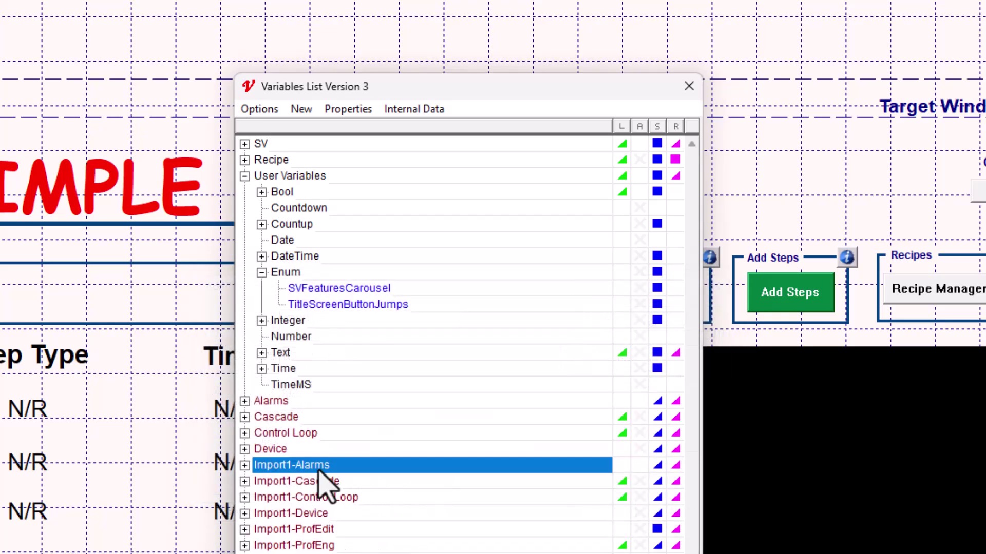
pyautogui.click(329, 485)
pyautogui.click(328, 486)
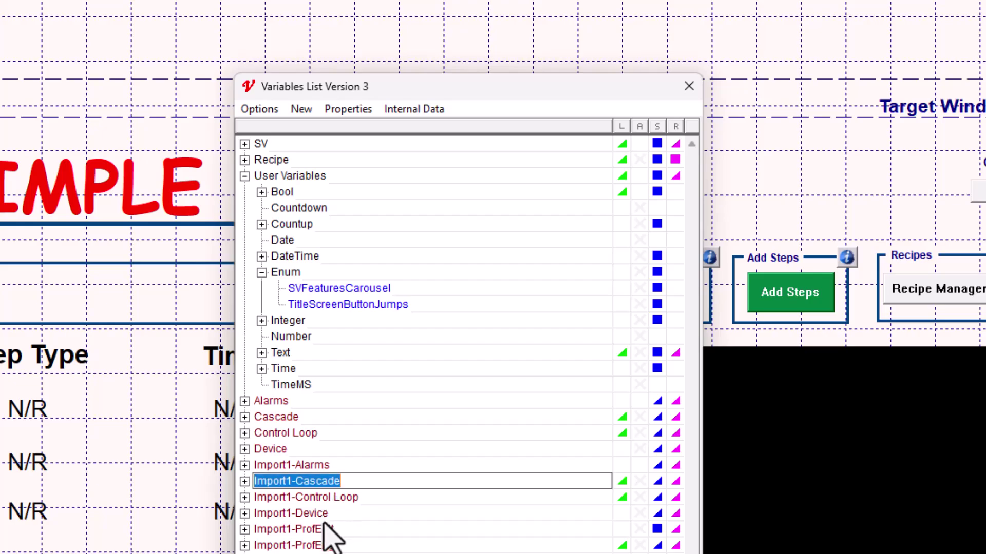
pyautogui.press('BackSpace')
pyautogui.click(379, 544)
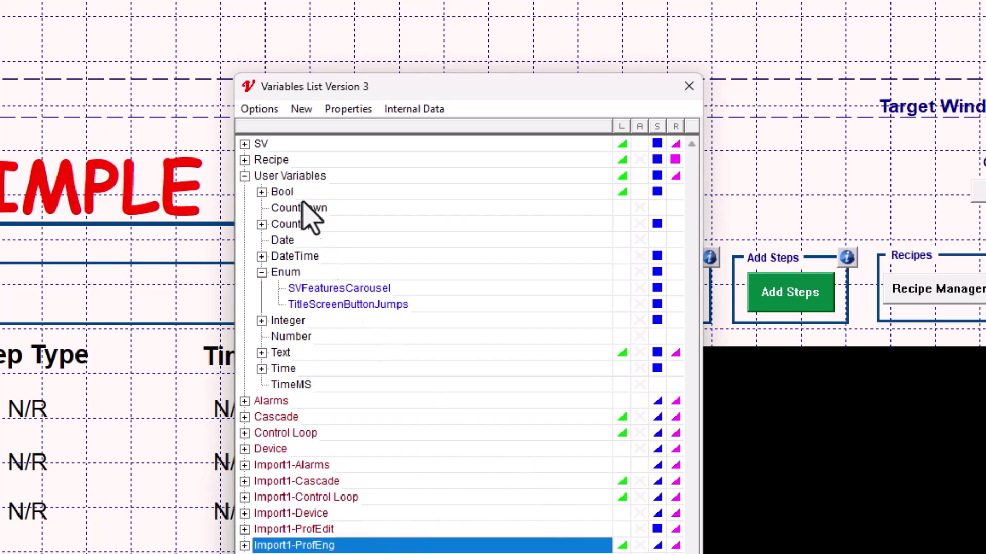
# Step: Replace 192.168.0.223 with 192.168.1.40 throughout the Variables List, searching addresses only and excluding instrument and parameter names
pyautogui.click(274, 117)
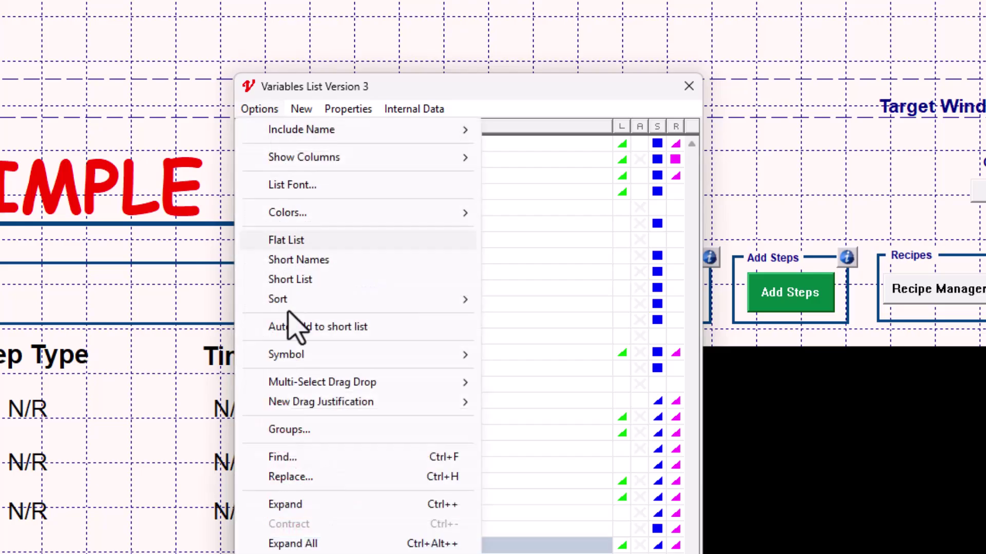
pyautogui.click(355, 480)
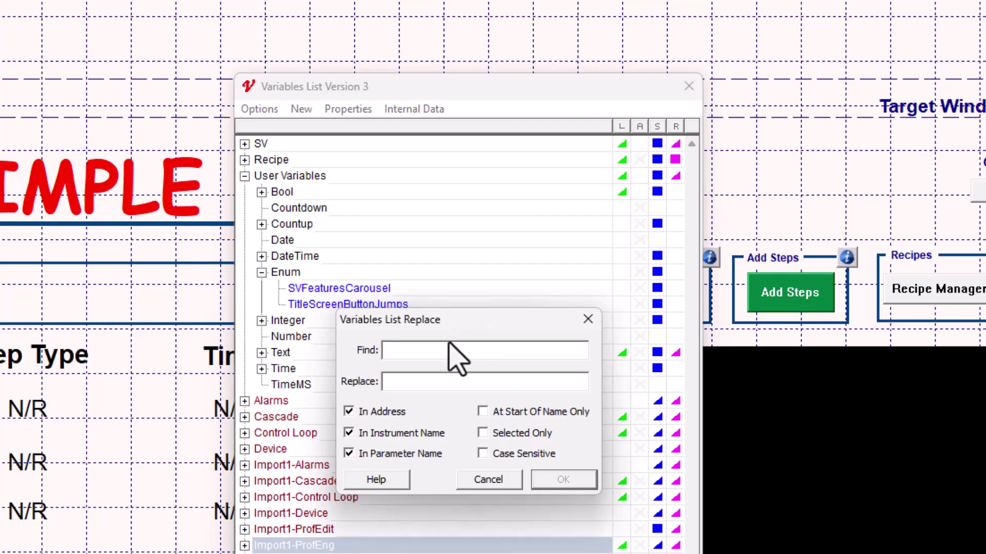
pyautogui.write('192.')
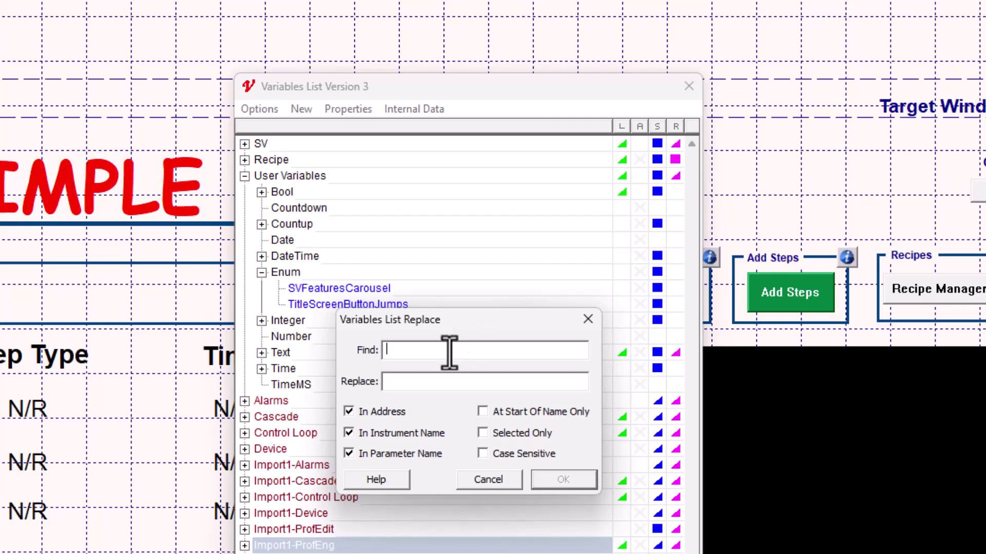
pyautogui.write('168.0.223')
pyautogui.click(447, 385)
pyautogui.write('192.')
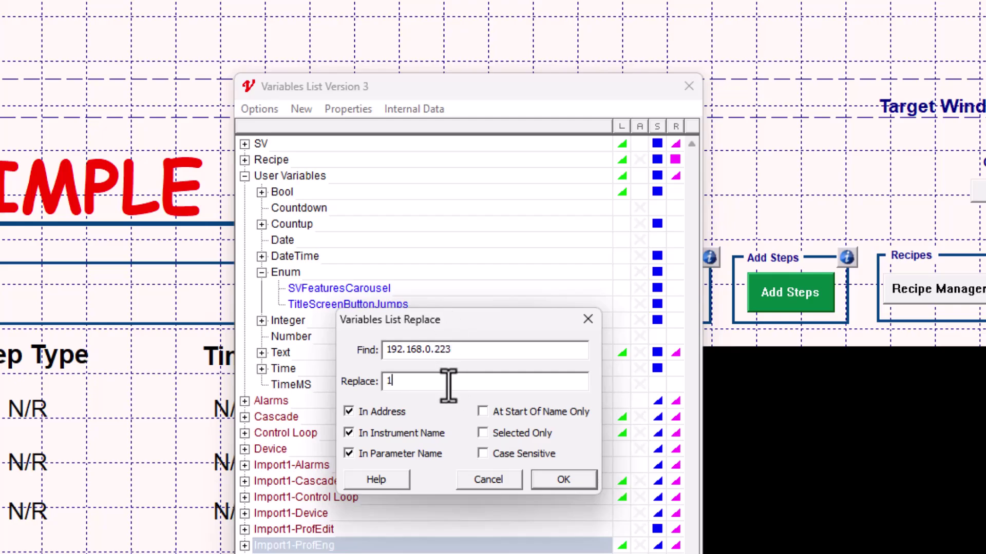
pyautogui.write('168.1.40')
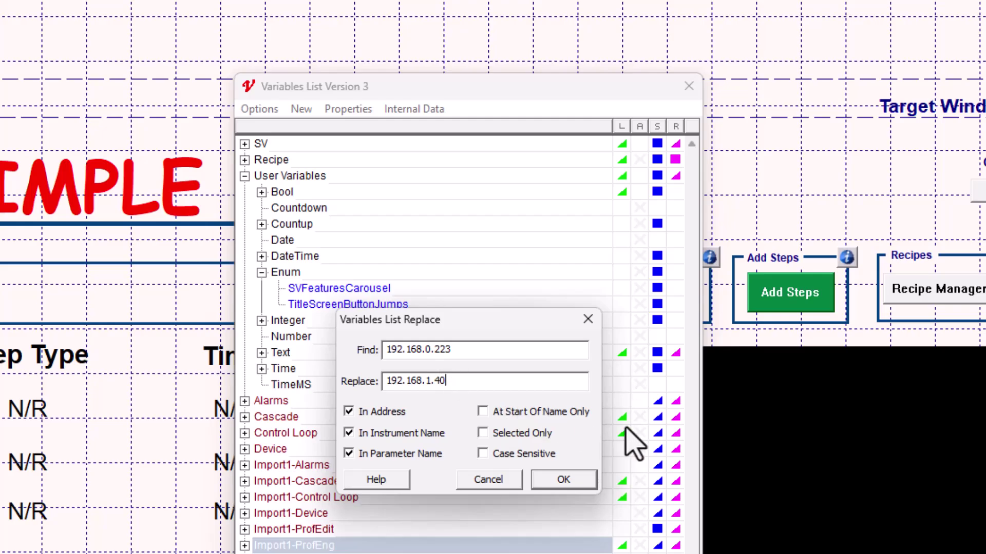
pyautogui.click(411, 455)
pyautogui.click(422, 436)
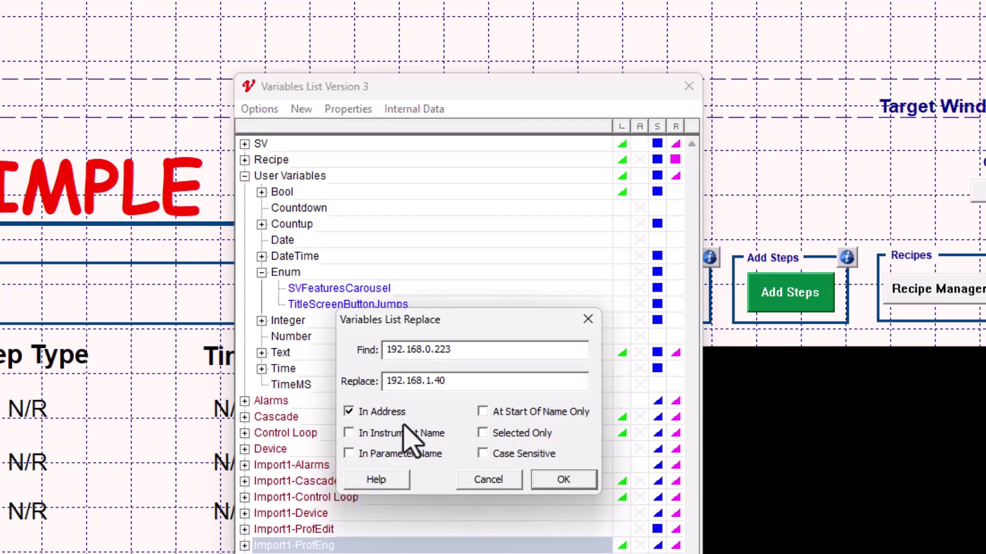
pyautogui.click(556, 482)
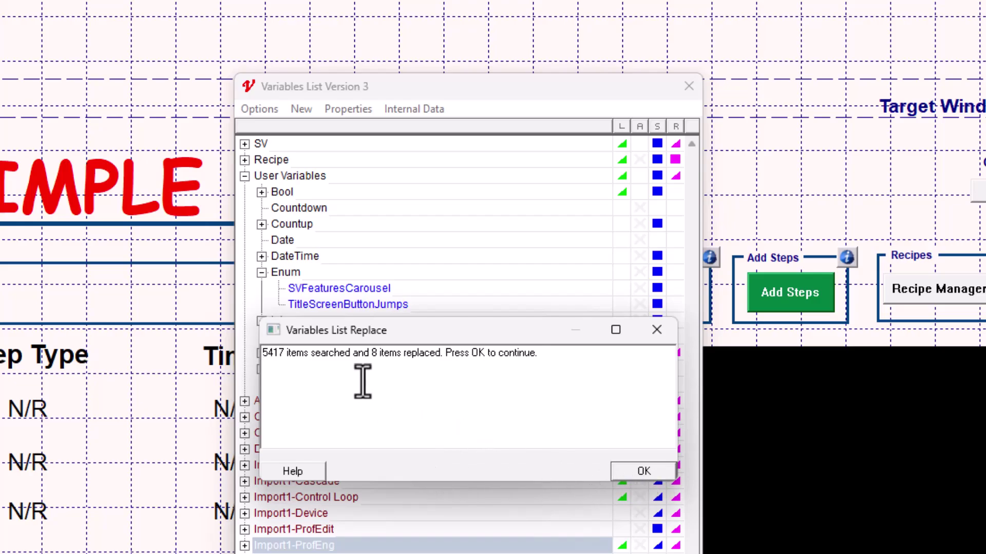
pyautogui.click(656, 473)
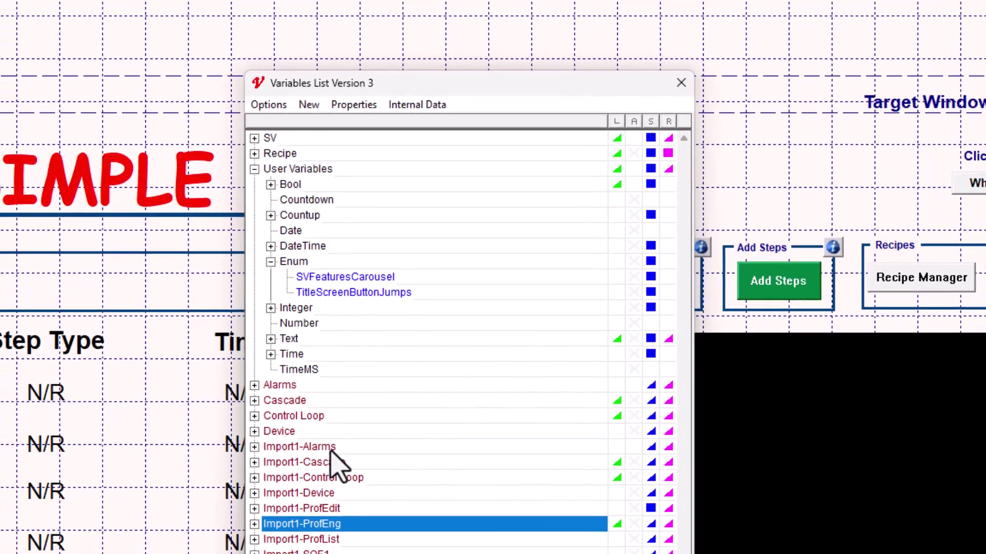
# Step: Check the TCP/IP address in the properties of the Import1-Cascade instrument, and save them without changes
pyautogui.click(321, 466)
pyautogui.click(344, 513)
pyautogui.click(330, 529)
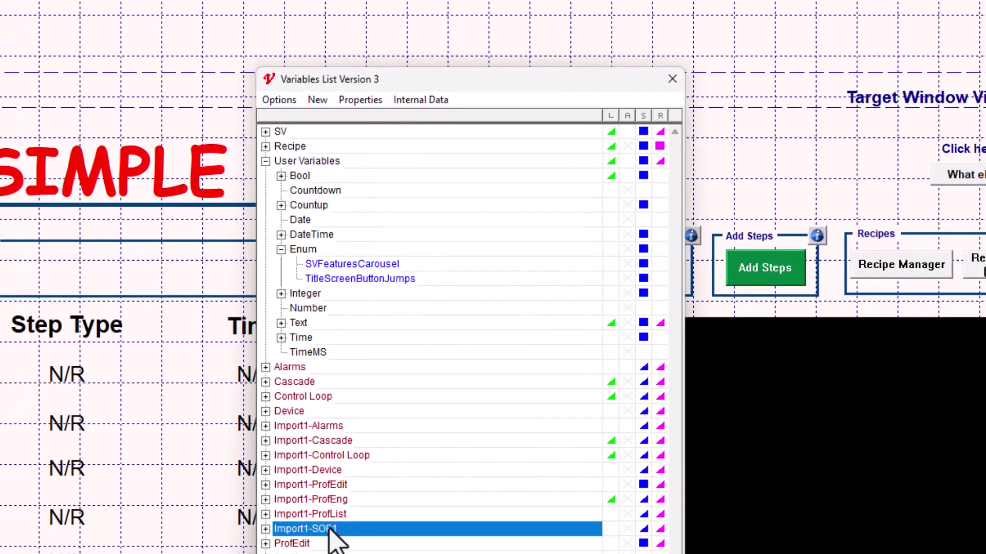
pyautogui.click(341, 426)
pyautogui.click(341, 426)
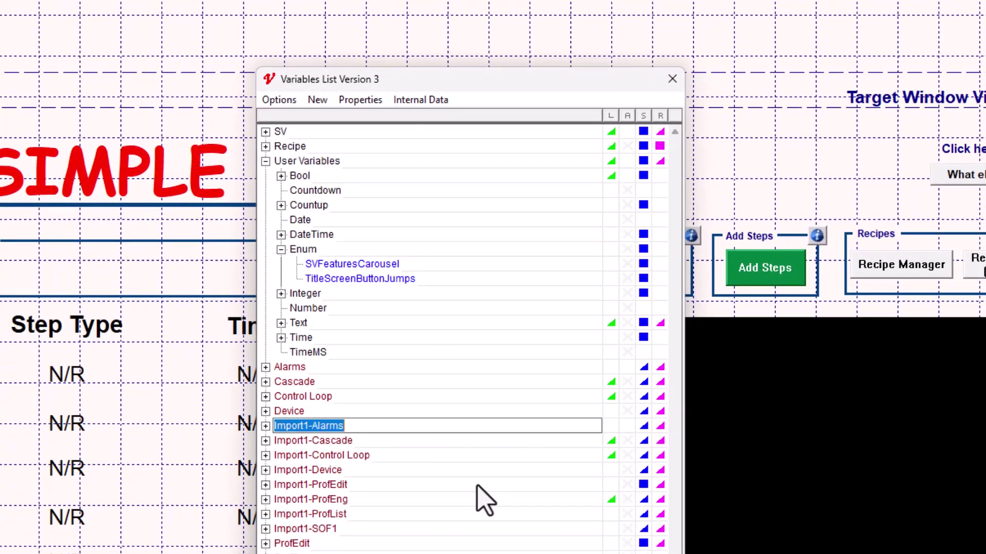
pyautogui.click(354, 440)
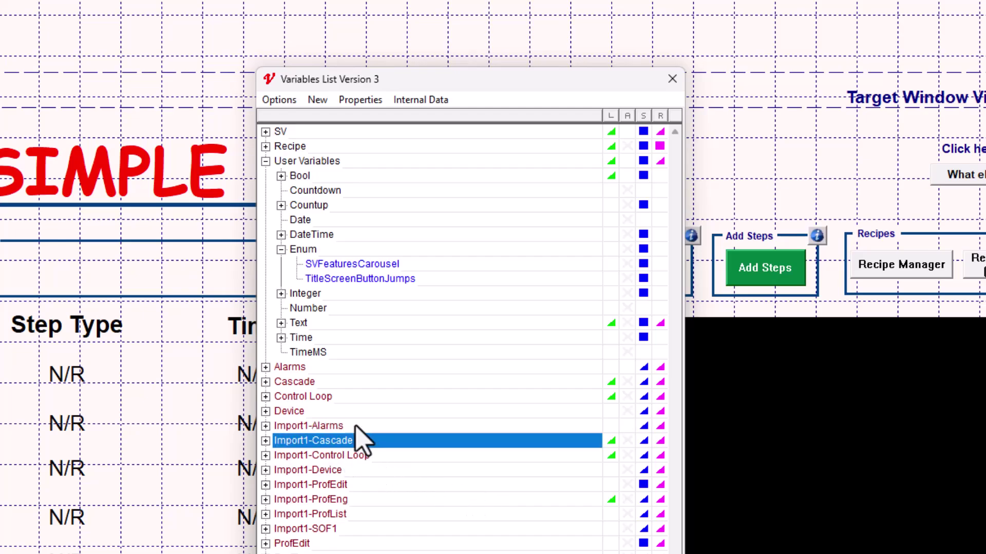
pyautogui.click(361, 99)
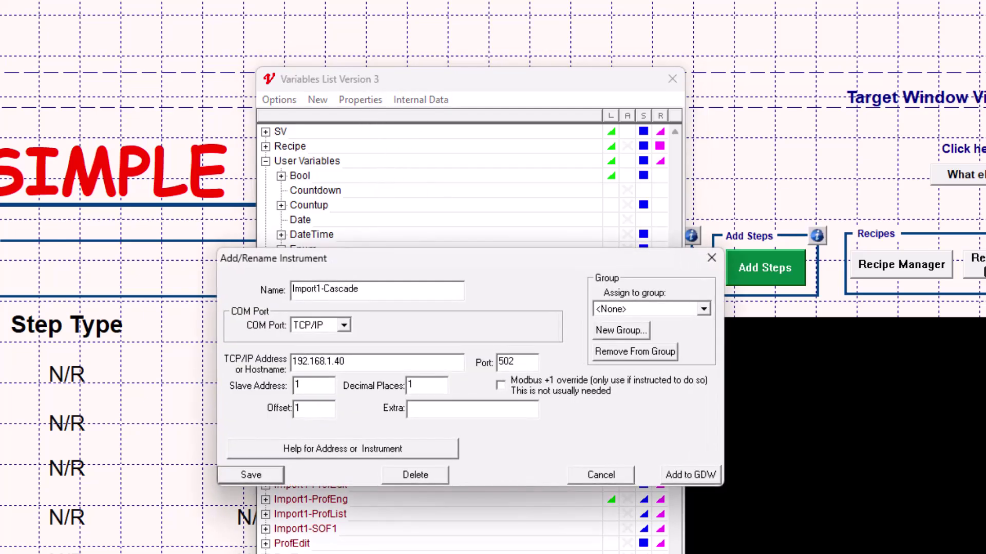
pyautogui.click(251, 475)
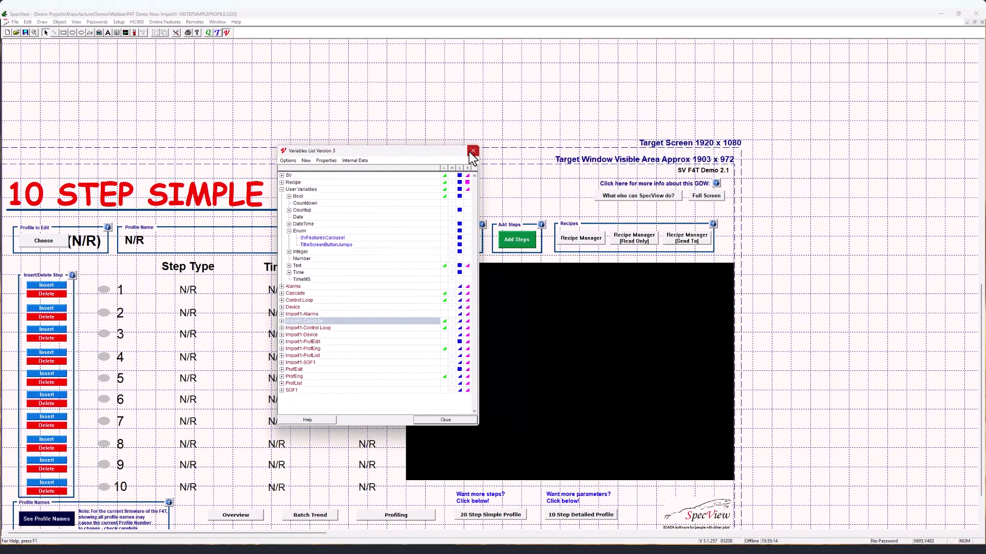
# Step: Close the Variables List and enable all online features to put the project fully online
pyautogui.click(632, 93)
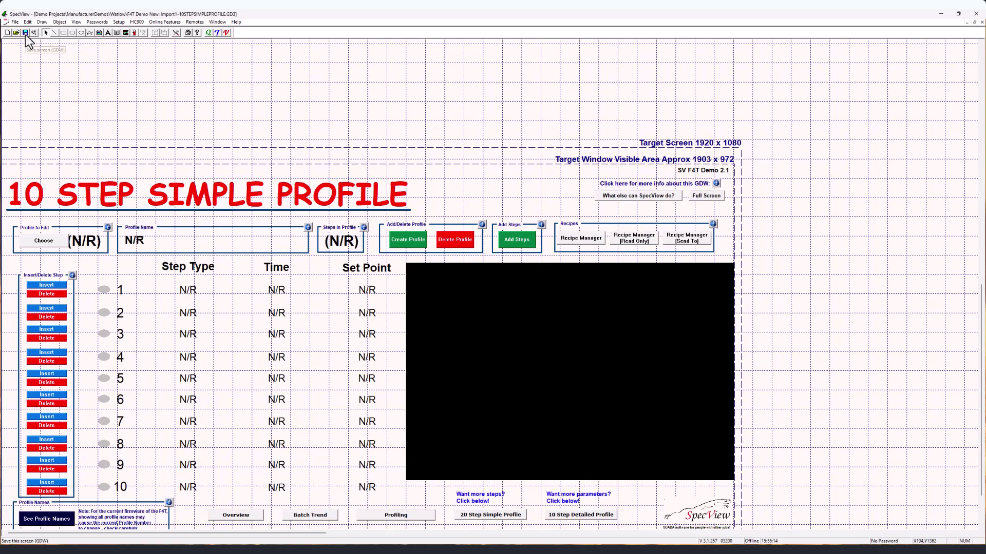
pyautogui.click(170, 23)
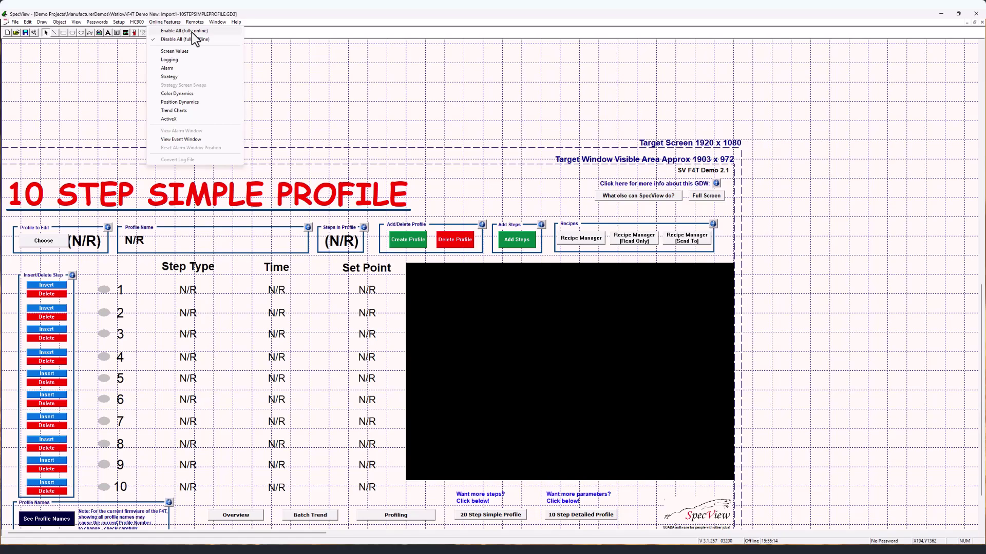
pyautogui.click(192, 32)
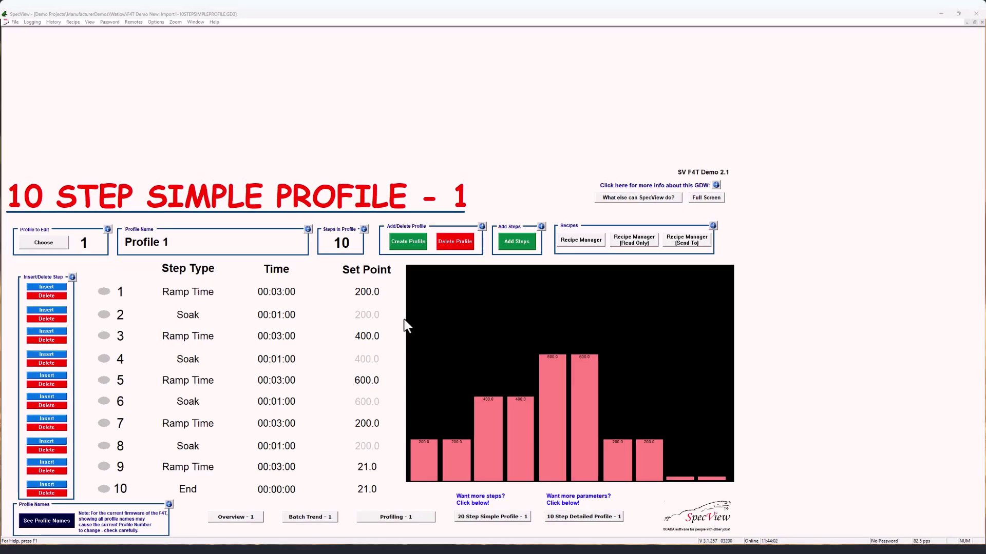
# Step: View the imported Overview - 1 screen, and switch through the Main Menu to the original Overview screen
pyautogui.click(258, 517)
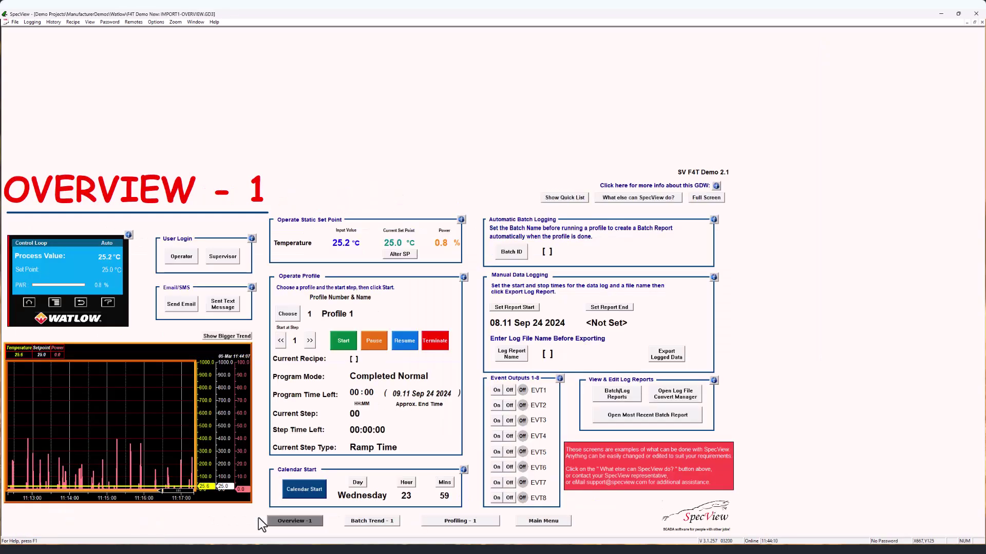
pyautogui.click(559, 522)
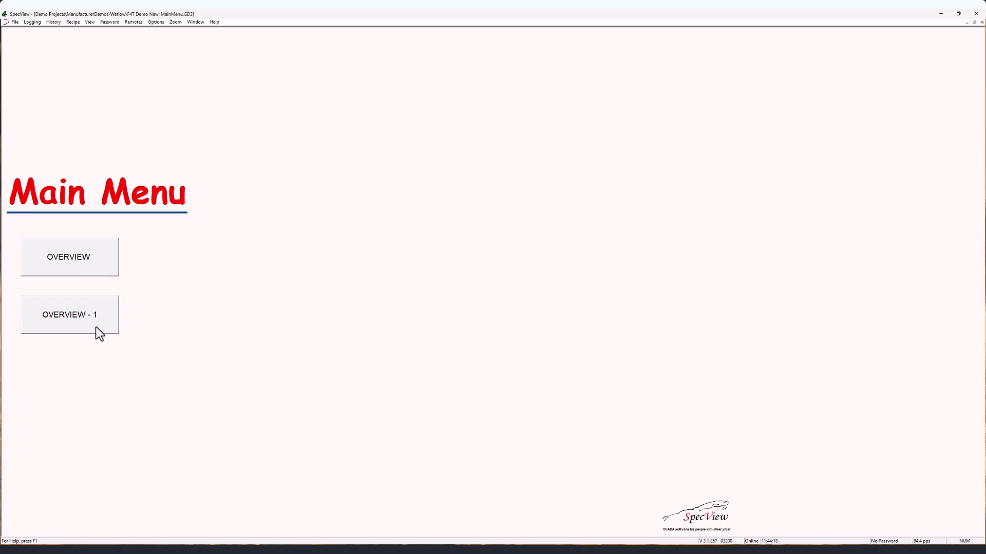
pyautogui.click(94, 260)
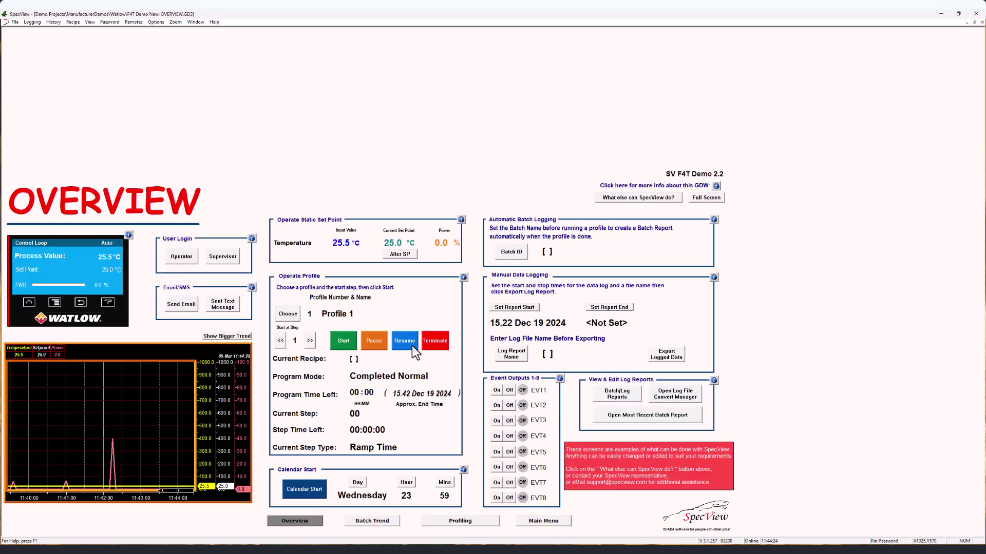
# Step: View the original project's Batch Trend screen and its Profiling screen with the 10-step simple profile
pyautogui.click(379, 521)
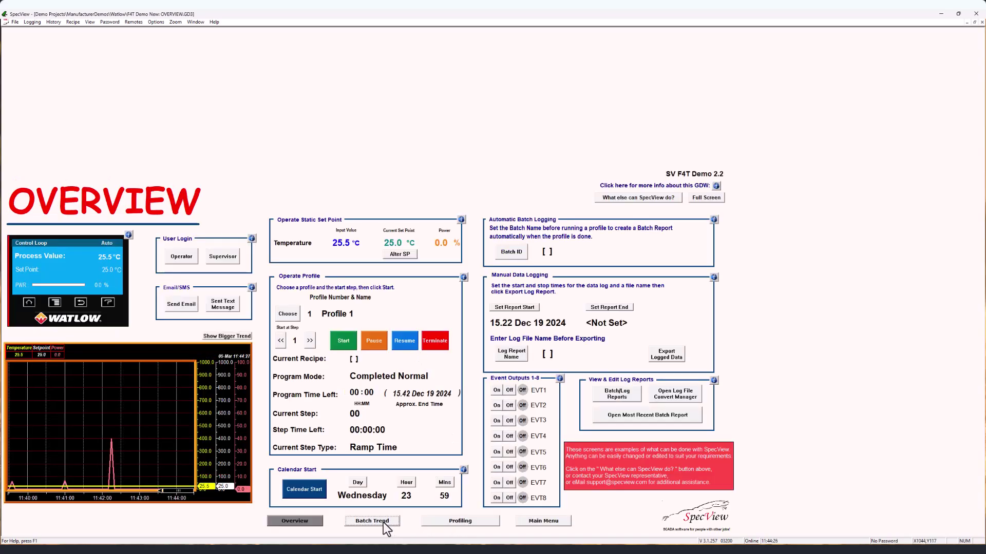
pyautogui.click(463, 522)
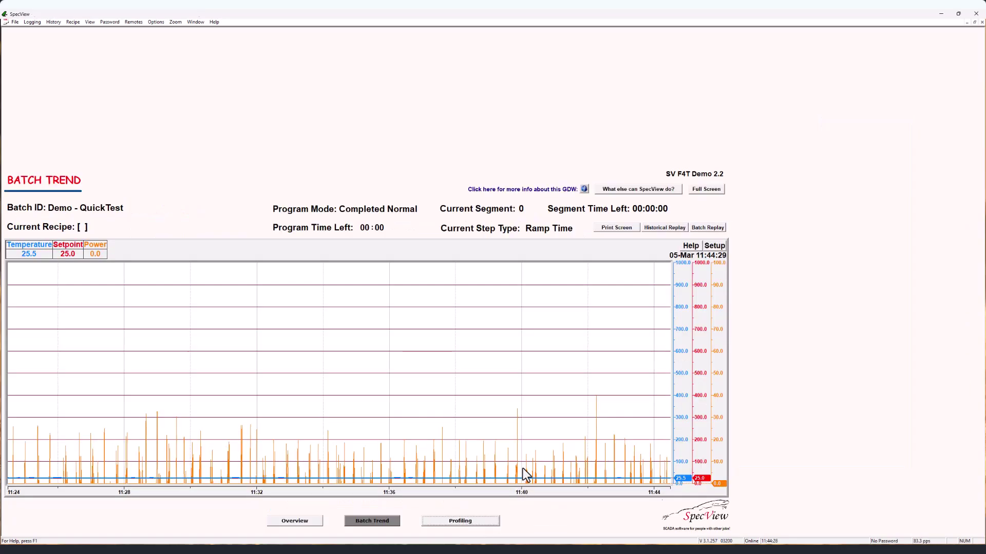
pyautogui.click(512, 446)
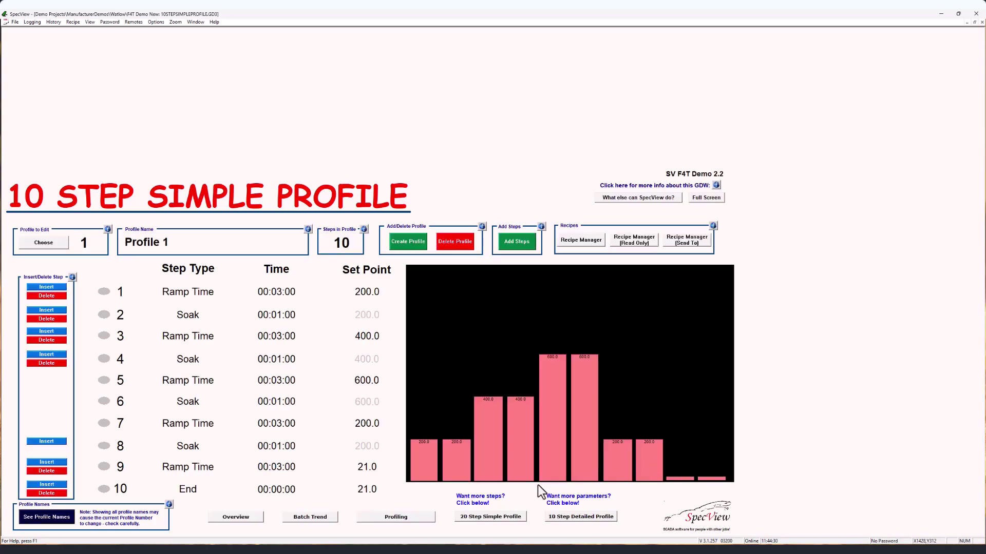
# Step: Return to the original Overview screen, and switch through the Main Menu to the imported Overview - 1 screen
pyautogui.click(233, 517)
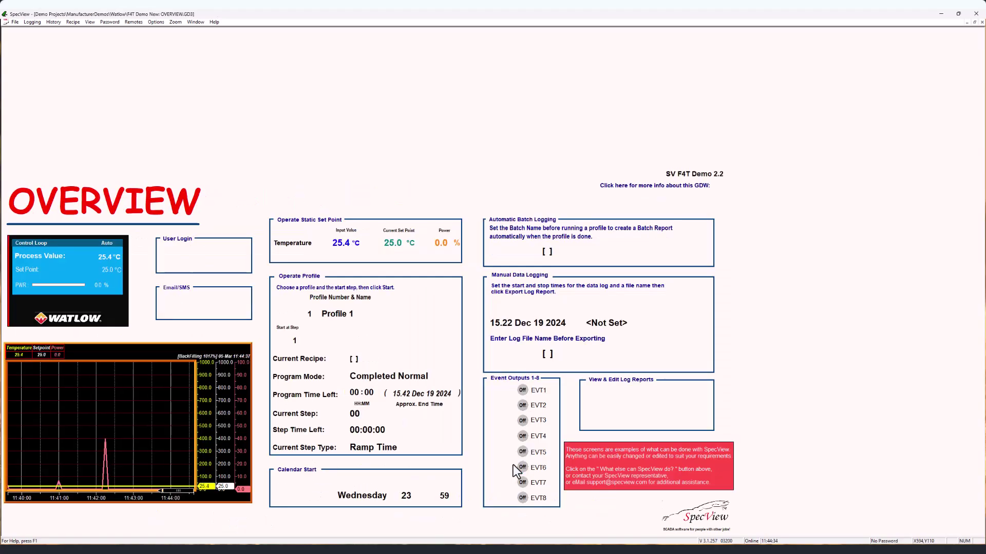
pyautogui.click(545, 522)
pyautogui.click(99, 318)
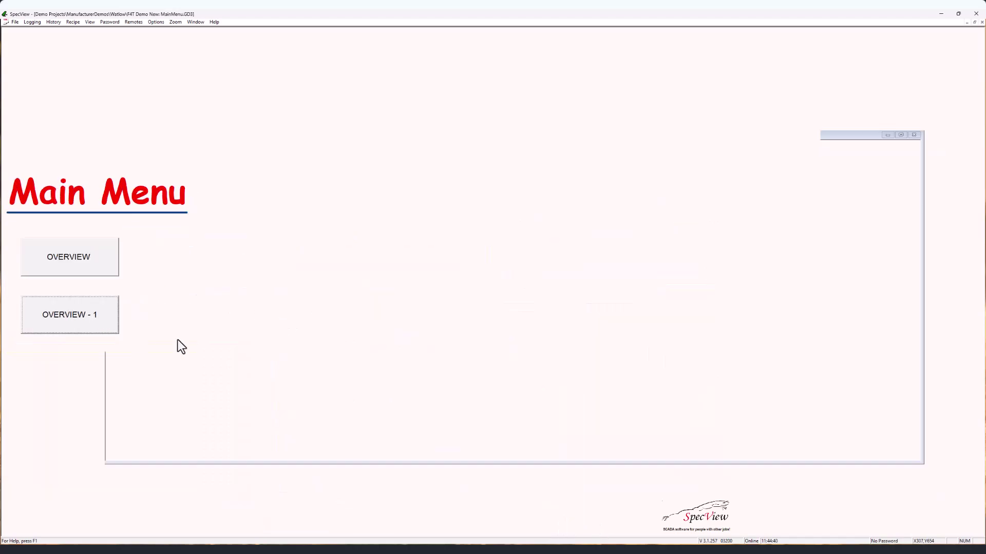